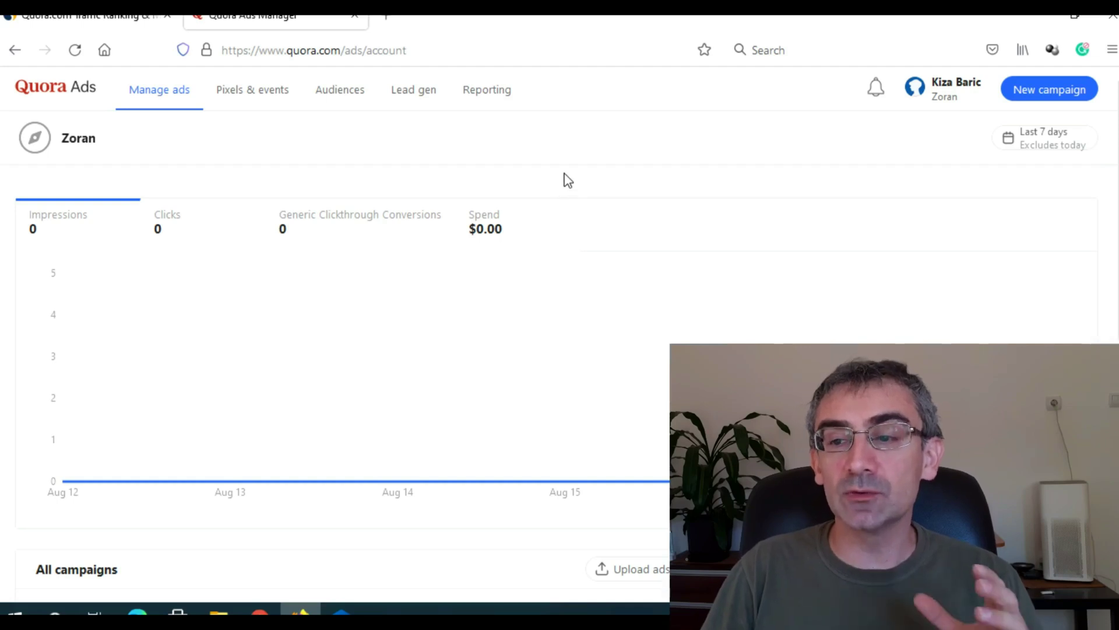
Start a new ad campaign and name it "test".
left_click(1053, 95)
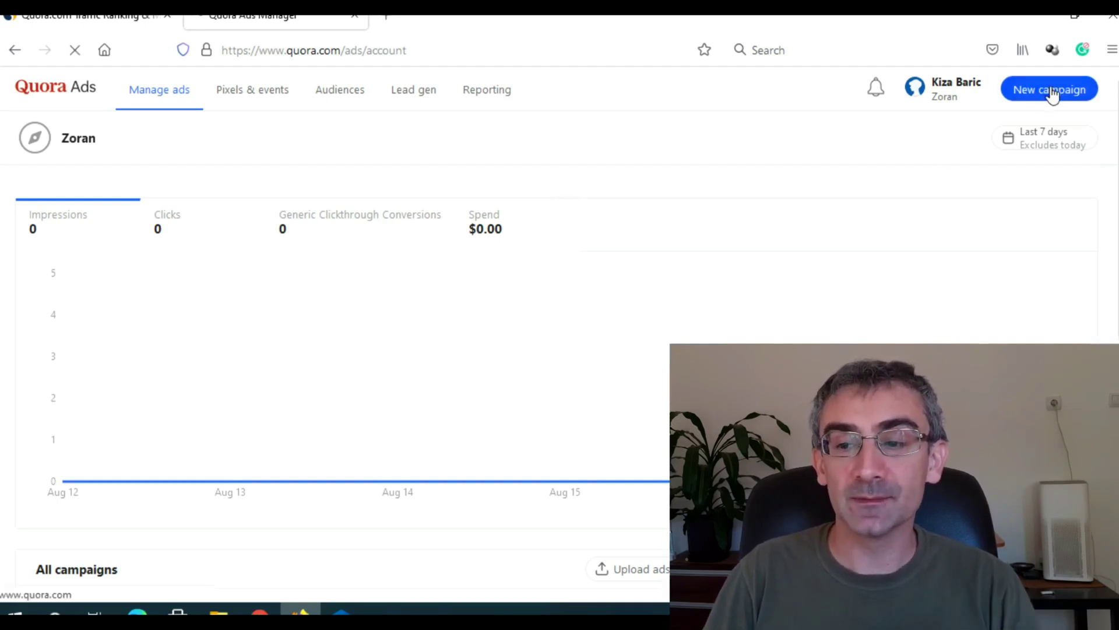
left_click(418, 283)
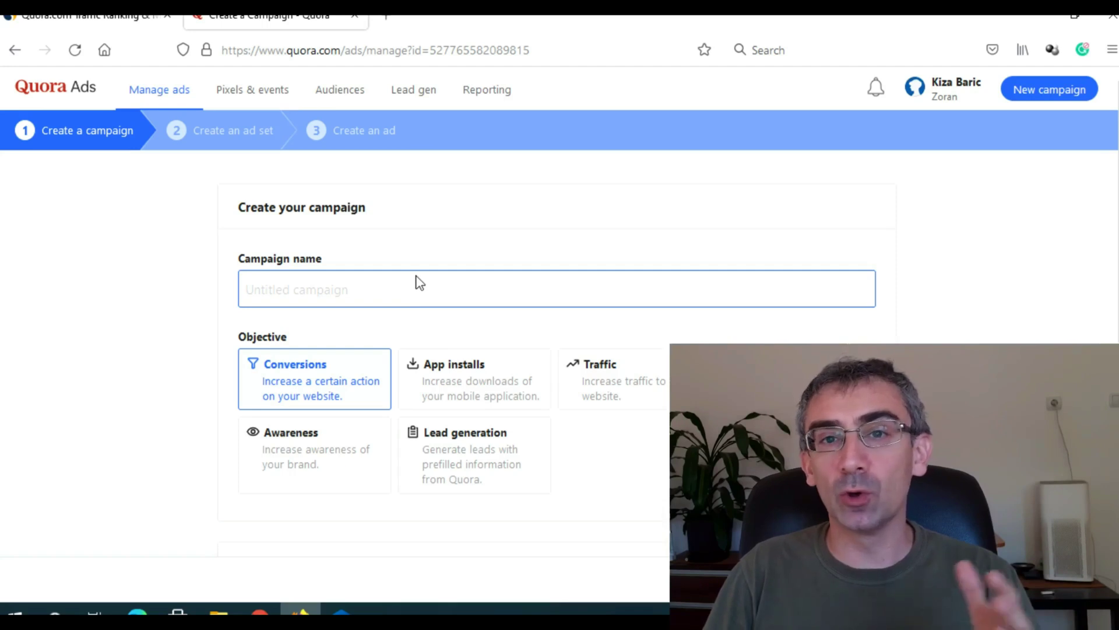
scroll(330, 286, "down", 2)
left_click(324, 211)
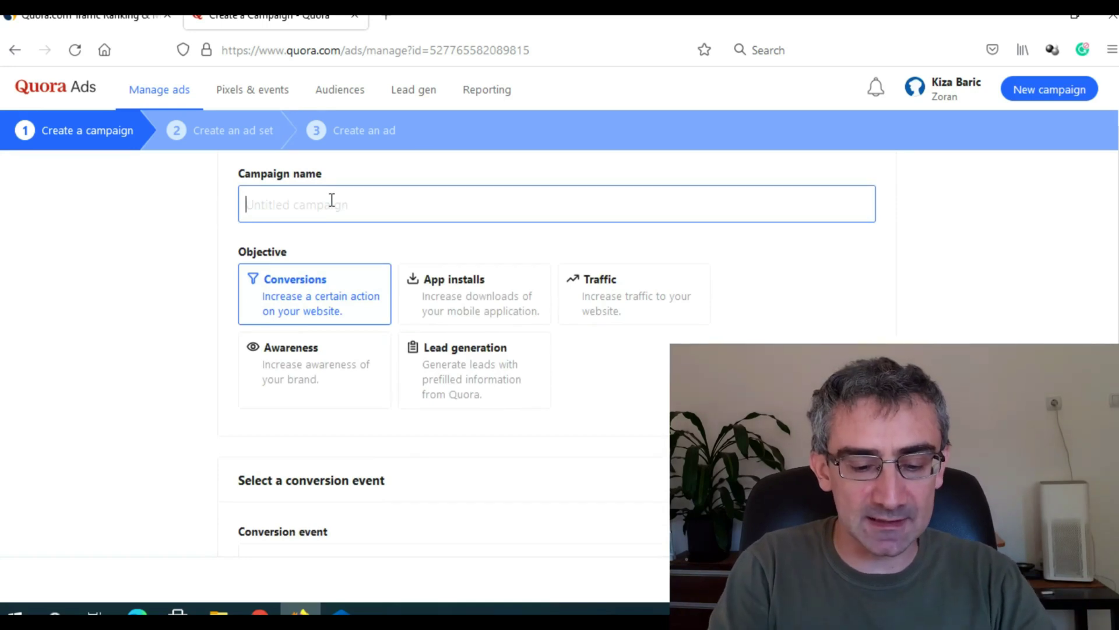
type("test")
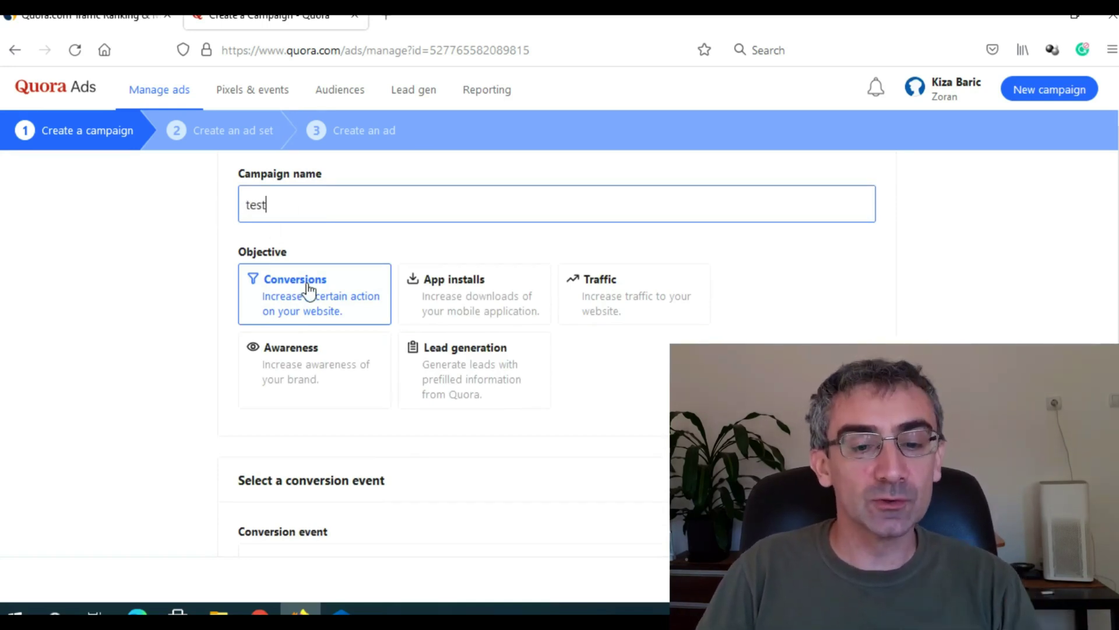
Choose Generic from the standard events as the campaign's conversion event.
scroll(243, 327, "down", 5)
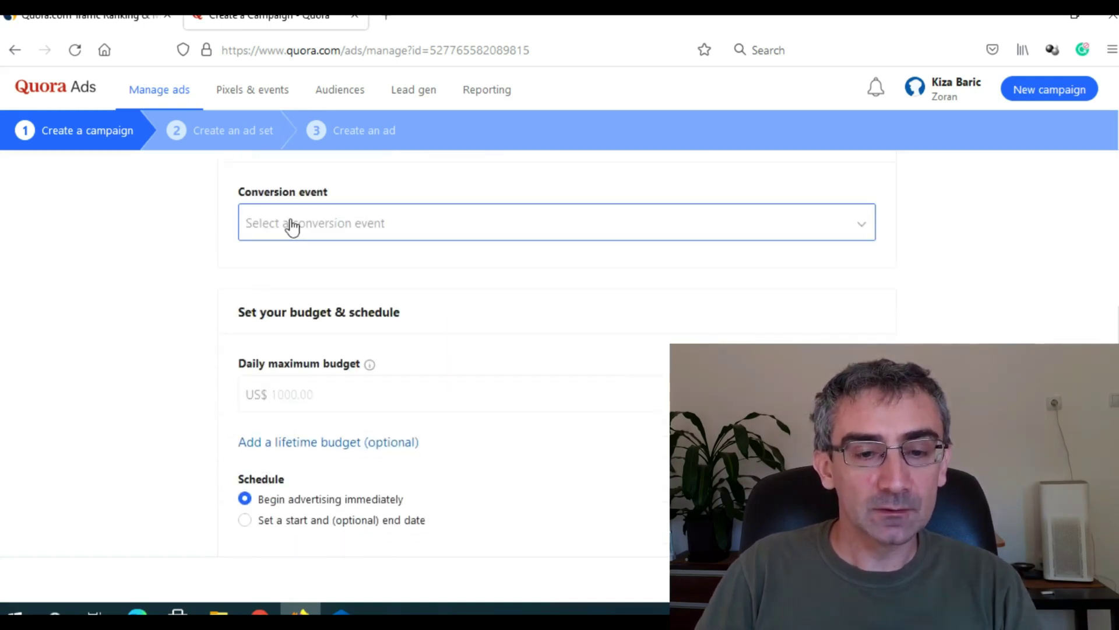
left_click(292, 228)
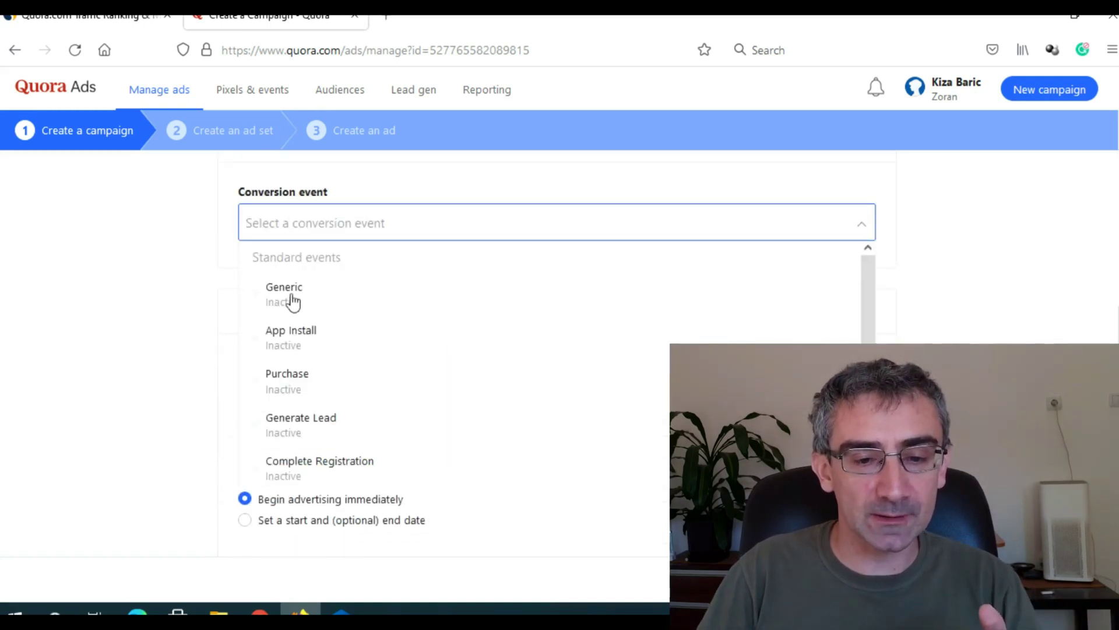
left_click(302, 301)
Set the daily maximum budget to US$100 and submit the campaign to continue to the ad set.
scroll(239, 317, "down", 2)
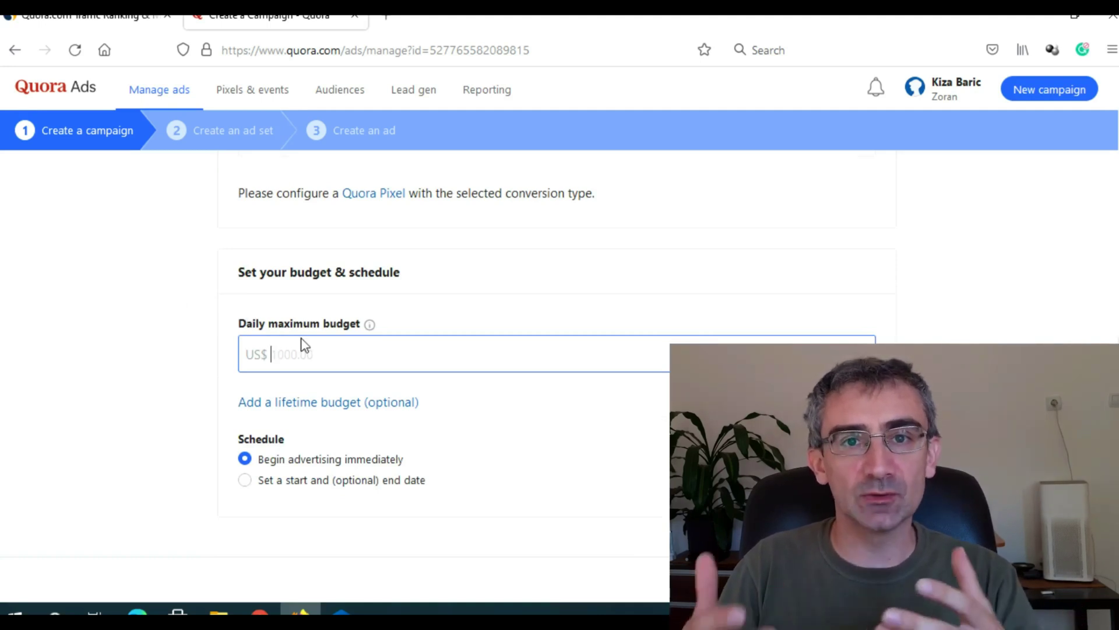
type("00")
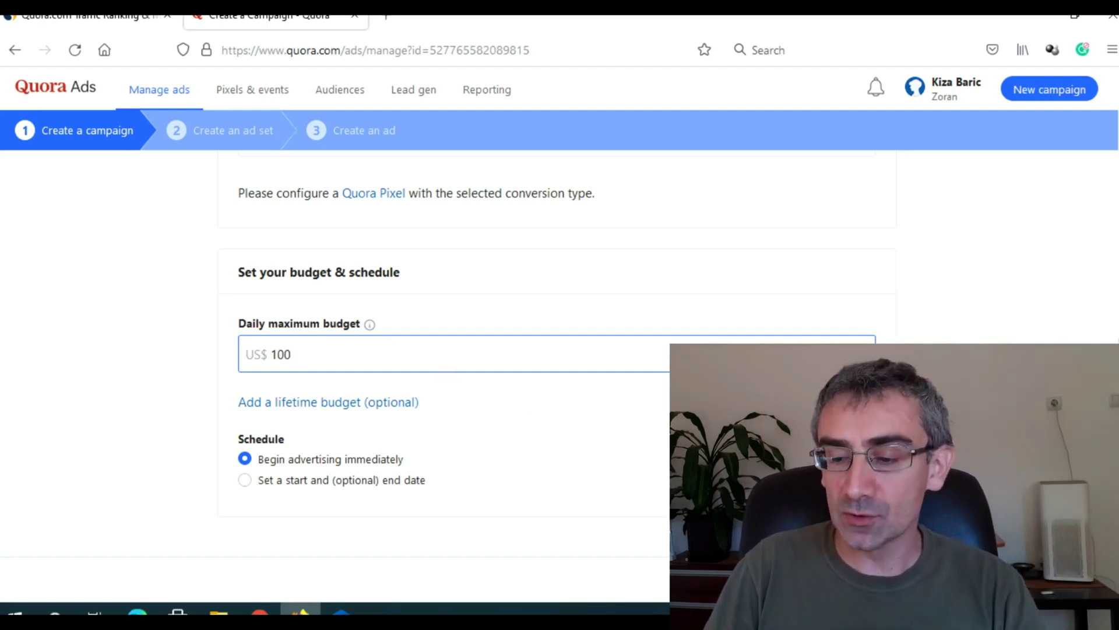
key("Return")
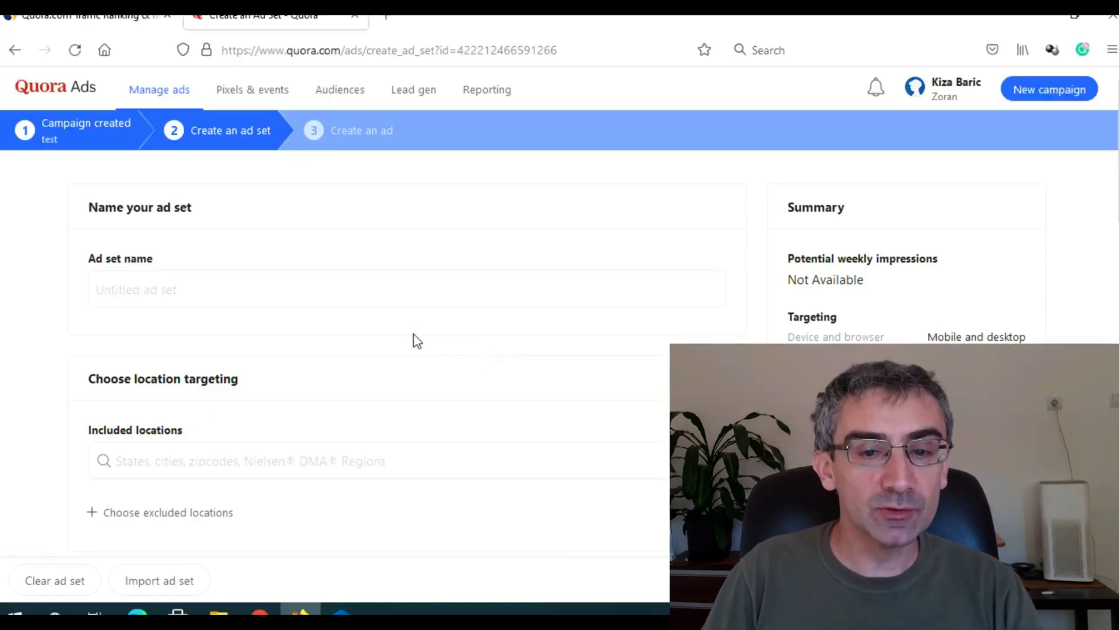
Set the ad set's contextual targeting to Questions and bulk-search questions for the keyword "car".
scroll(420, 341, "down", 8)
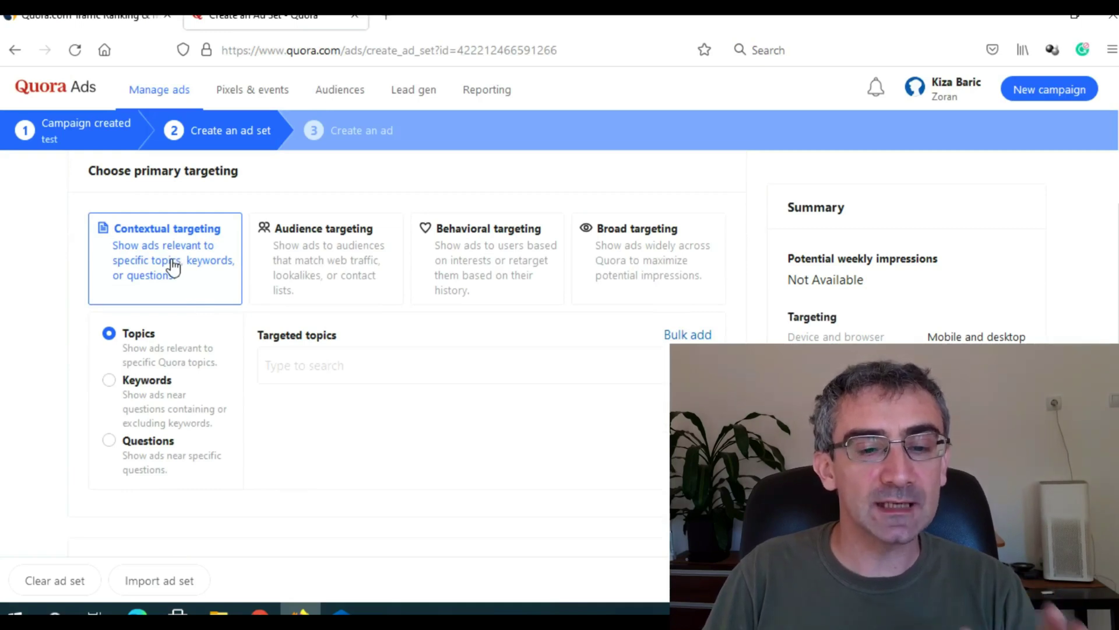
left_click(125, 449)
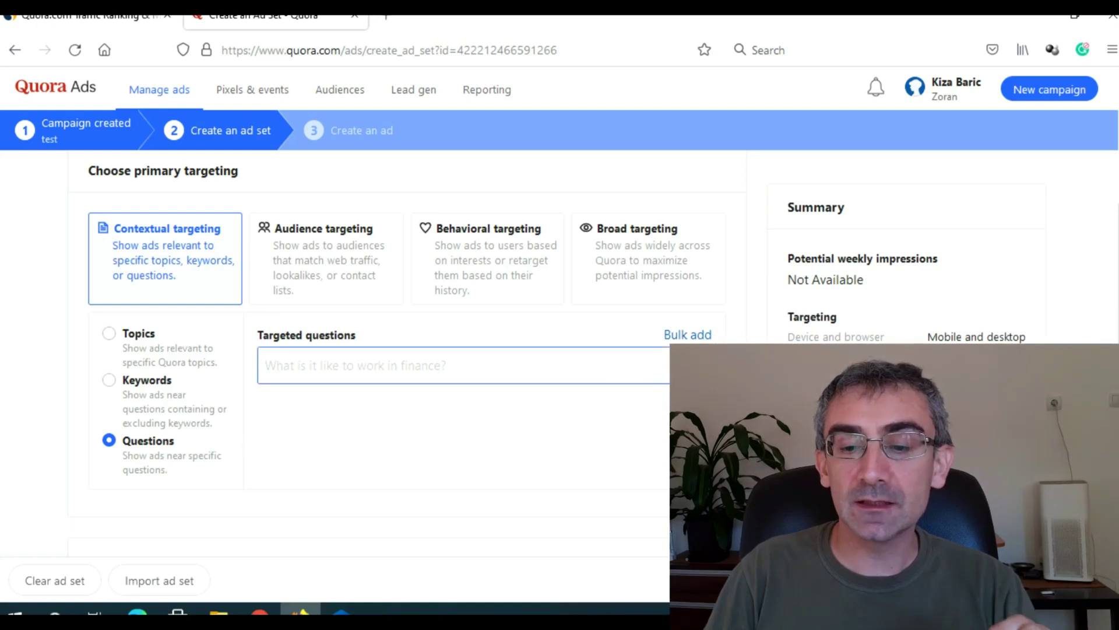
left_click(689, 336)
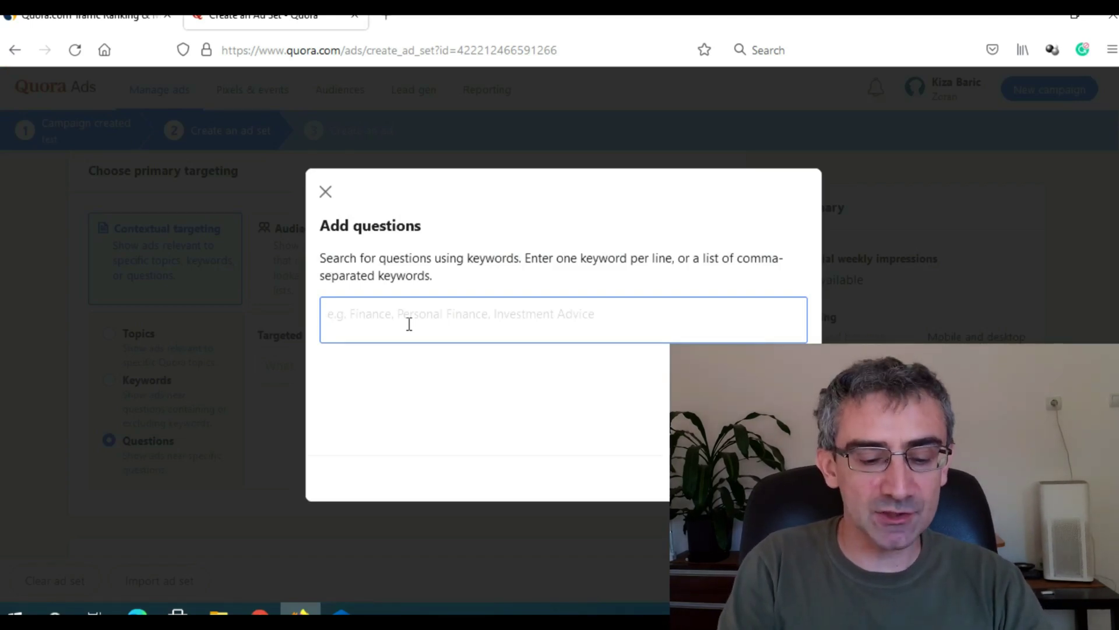
type("car")
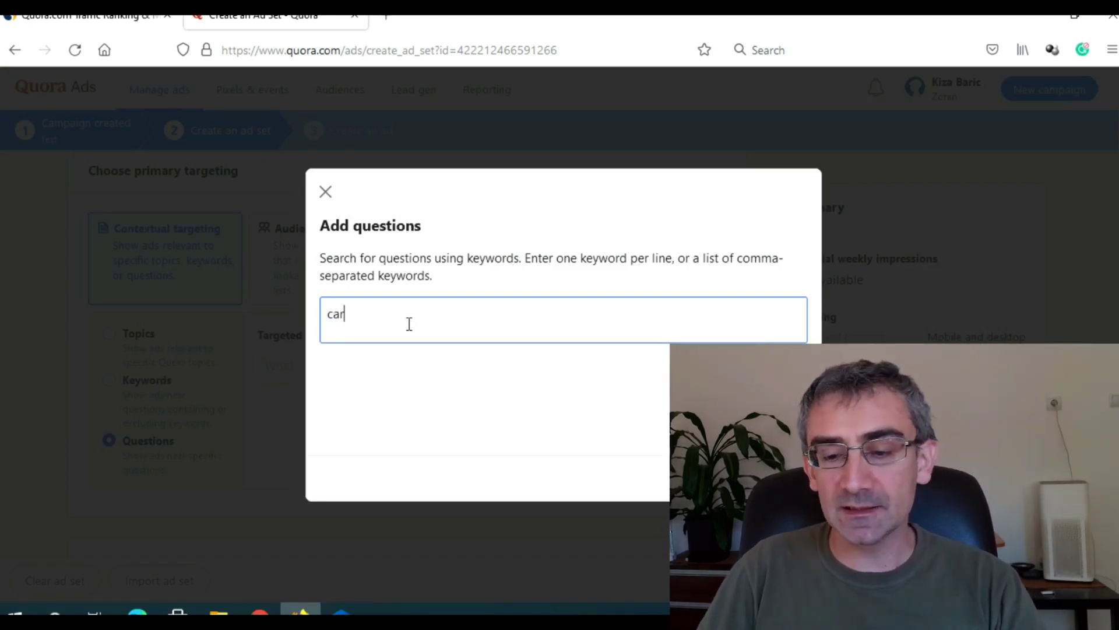
key("Return")
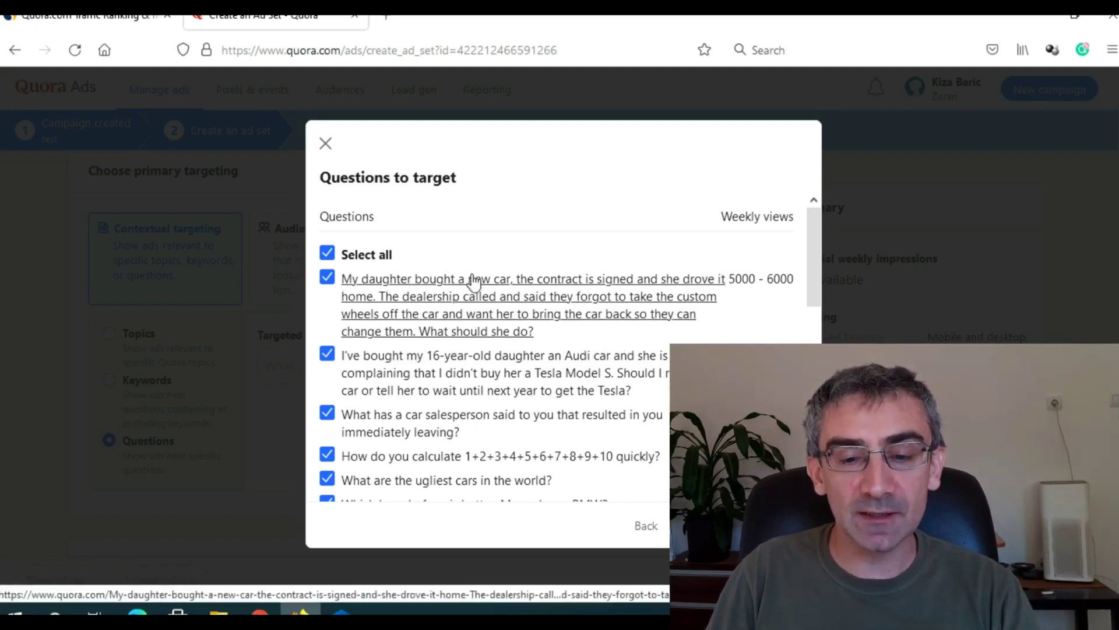
Examine the car-related questions and compare their weekly views.
left_click_drag(723, 216, 799, 237)
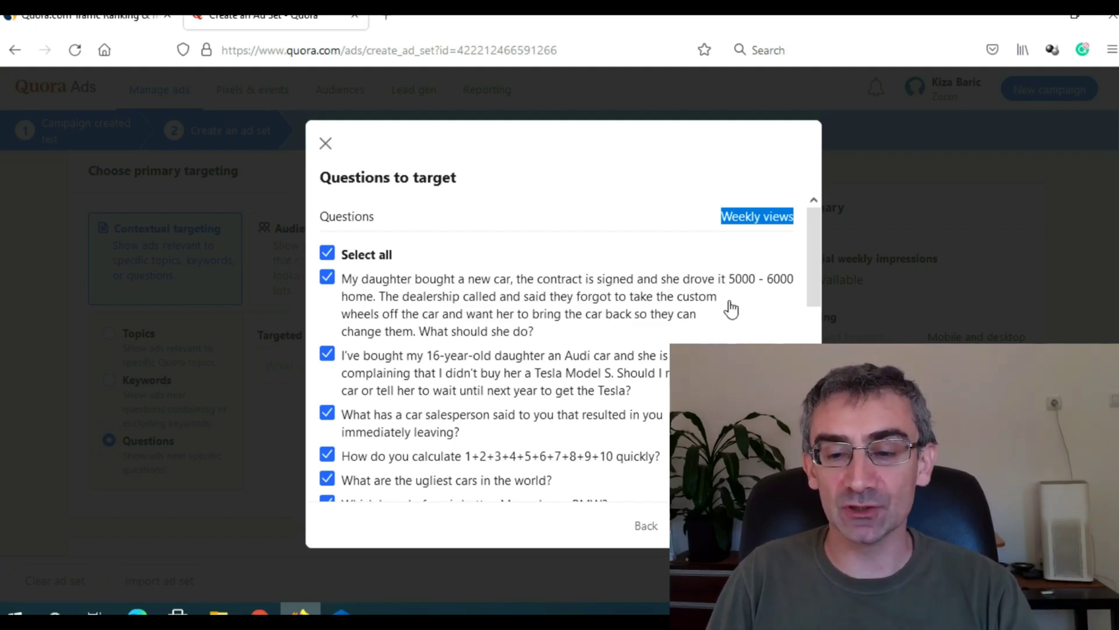
scroll(670, 350, "down", 2)
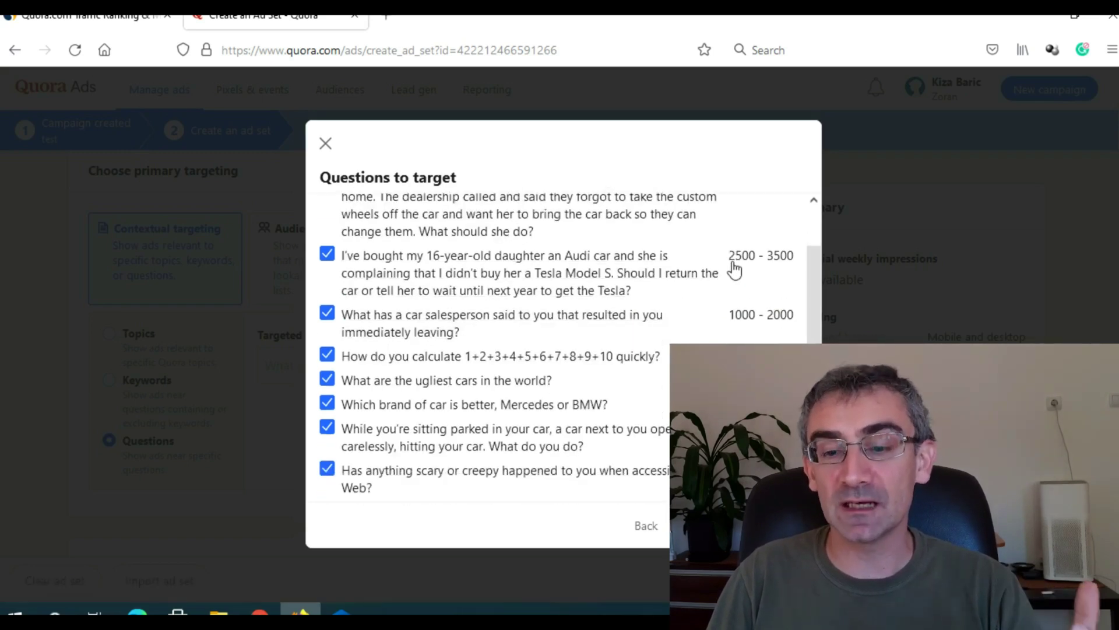
scroll(707, 332, "down", 6)
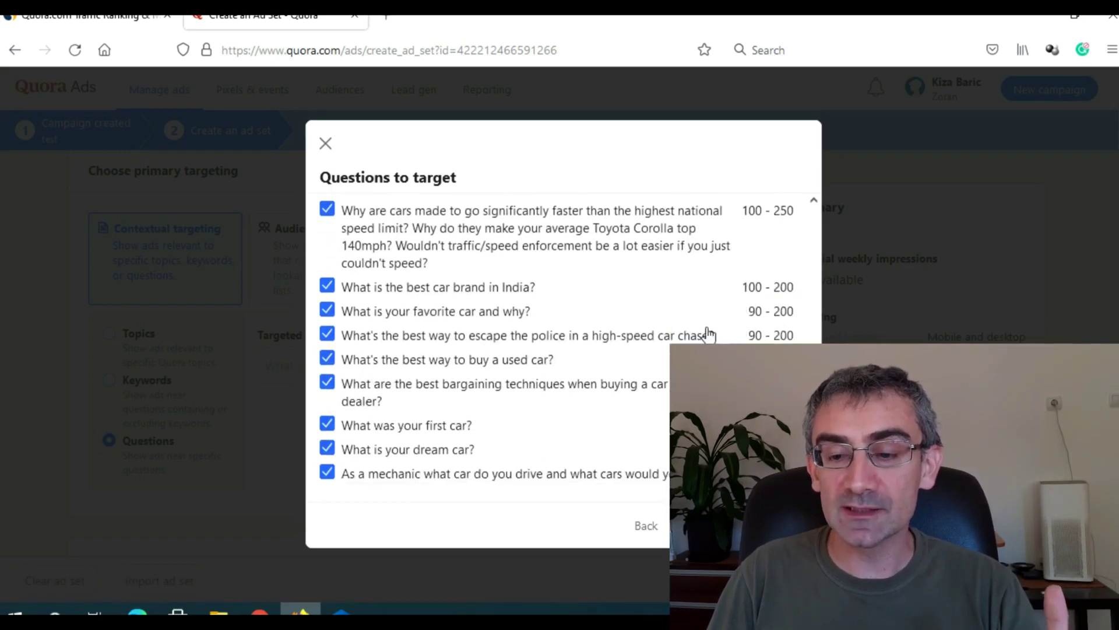
scroll(708, 333, "up", 10)
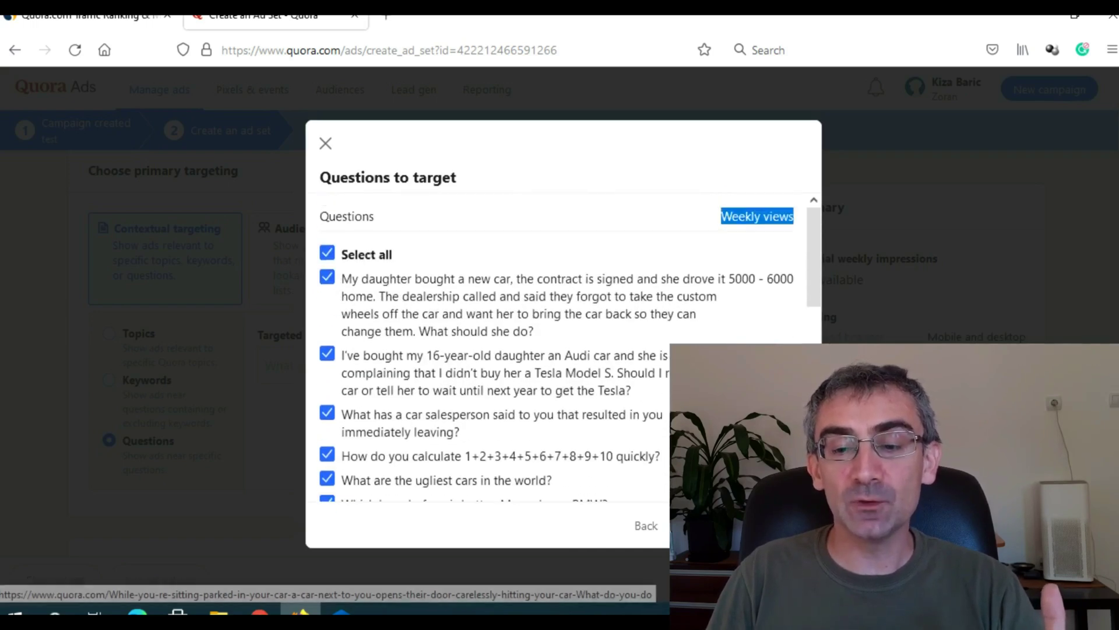
scroll(579, 337, "down", 10)
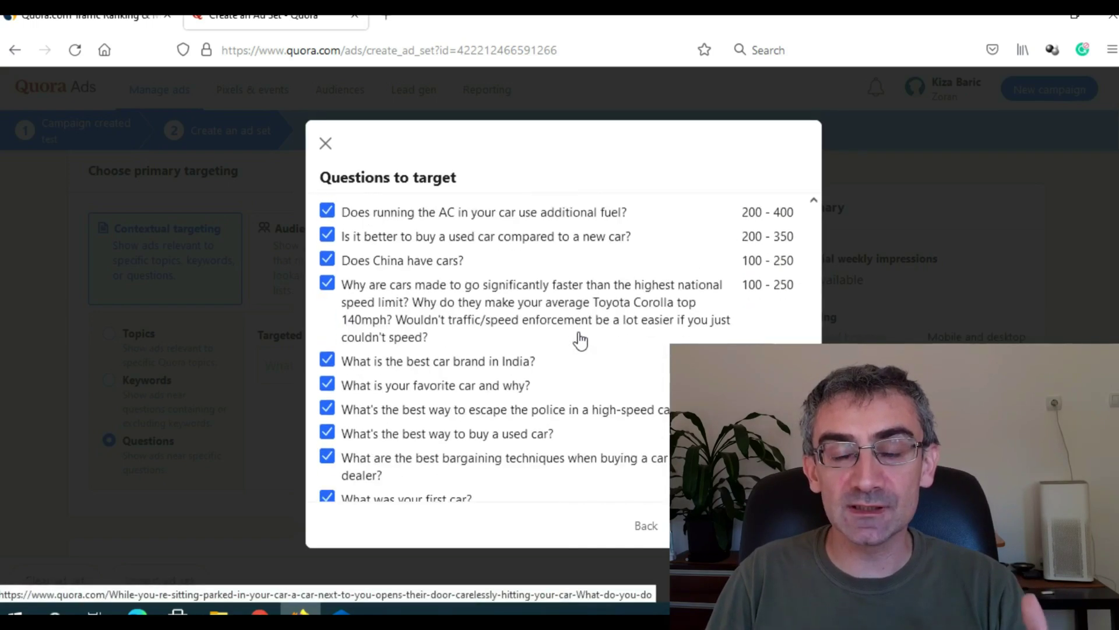
scroll(647, 363, "up", 3)
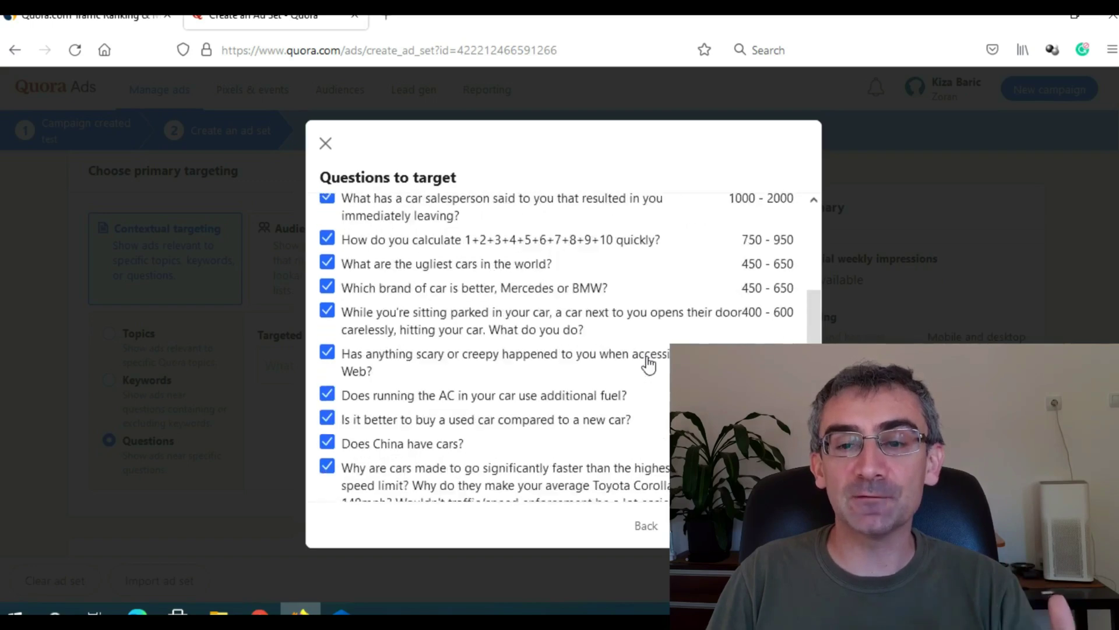
scroll(649, 366, "up", 5)
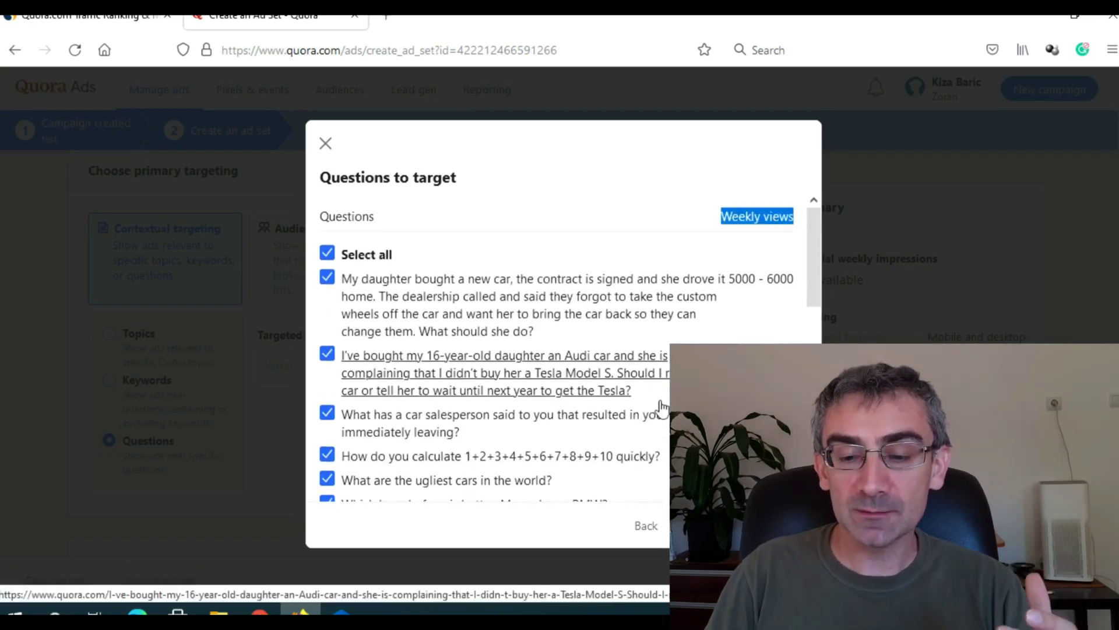
Go back and search questions for the keyword "dog" instead, and review the weekly views of the listed questions.
left_click(644, 524)
left_click(483, 323)
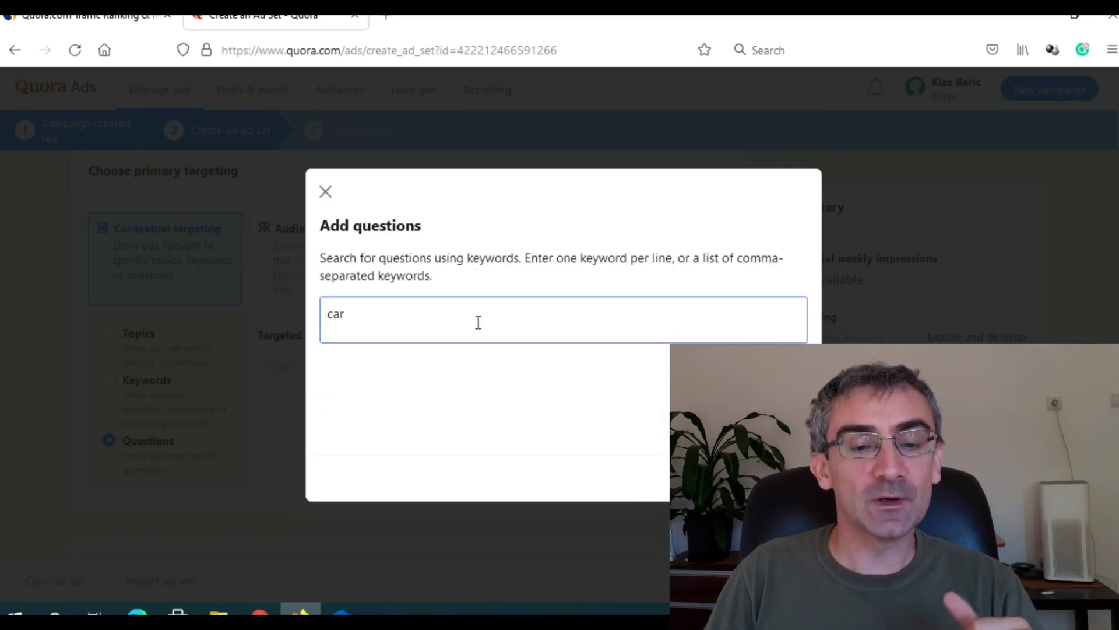
key("ctrl+a")
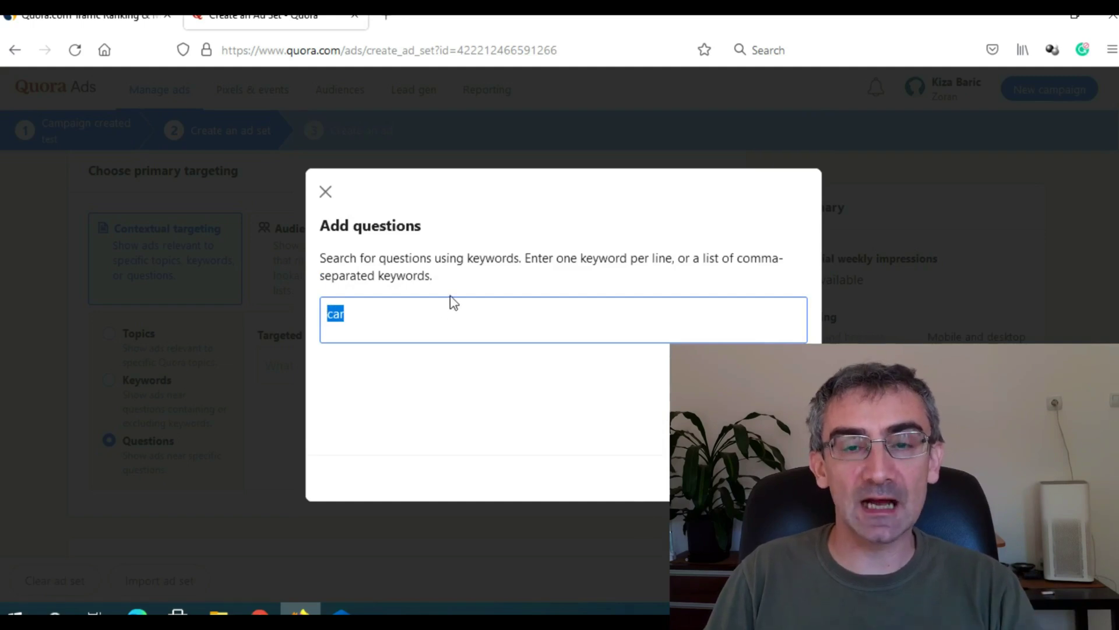
key("BackSpace")
type("dog")
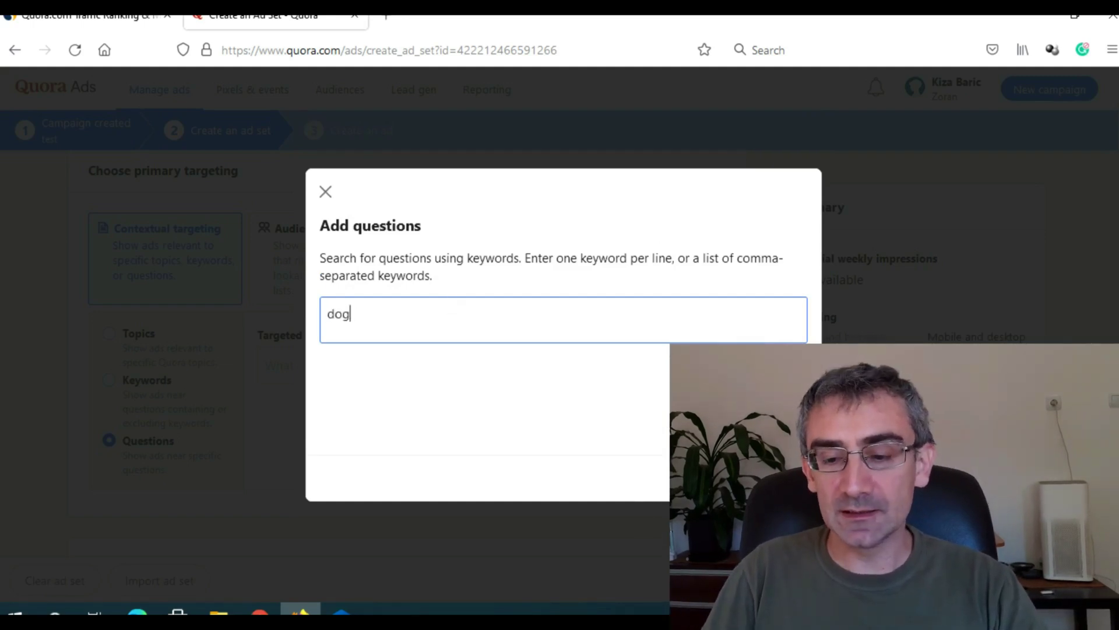
key("Return")
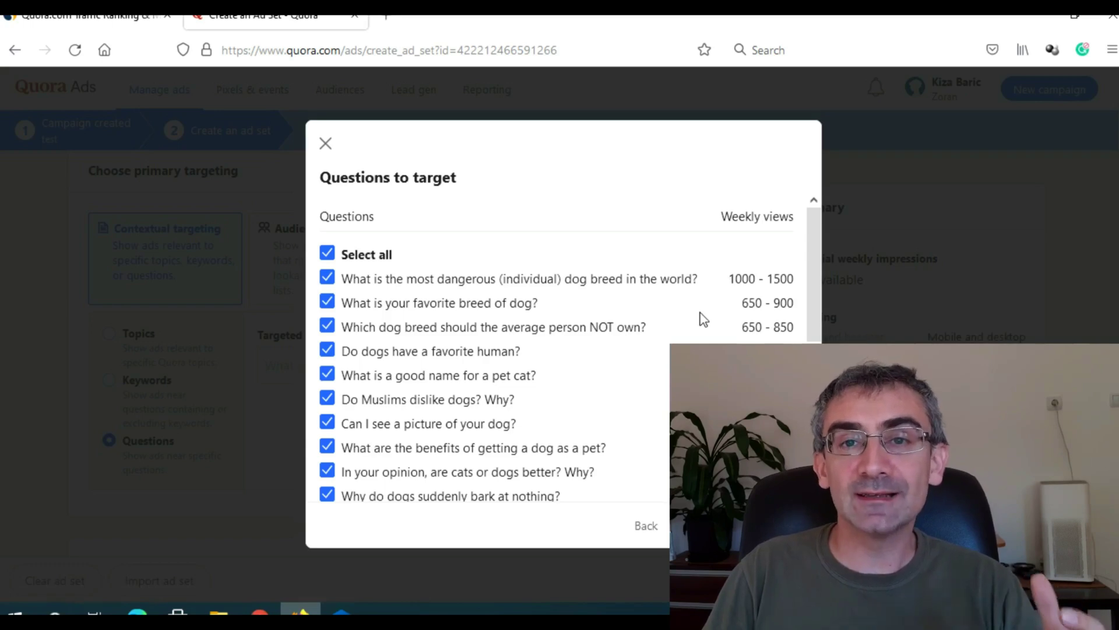
scroll(704, 318, "down", 5)
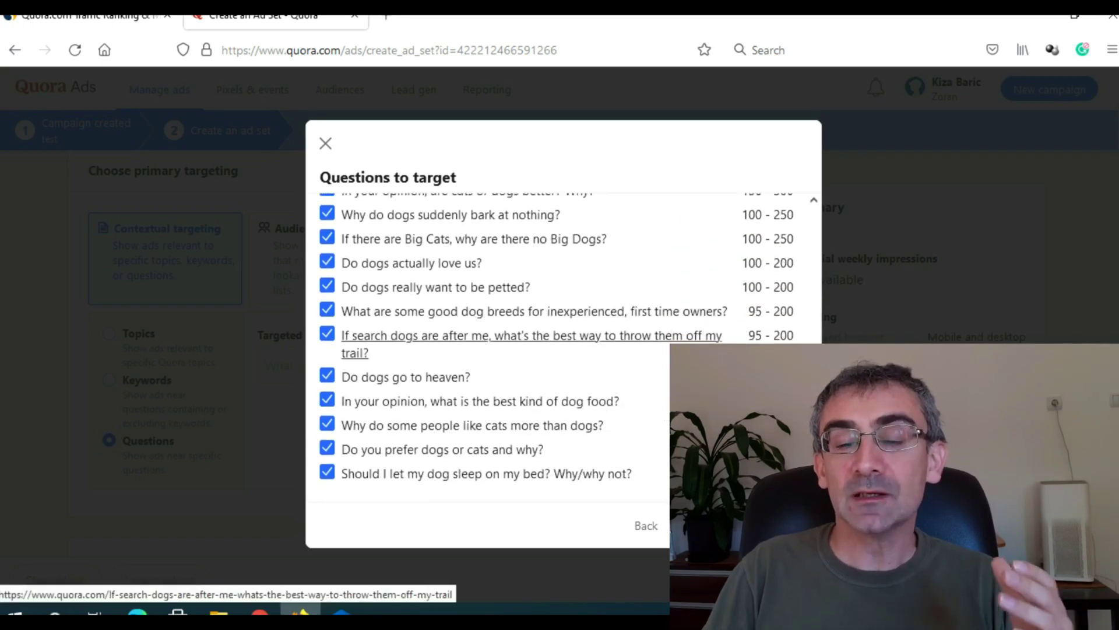
scroll(702, 327, "up", 3)
scroll(702, 327, "down", 3)
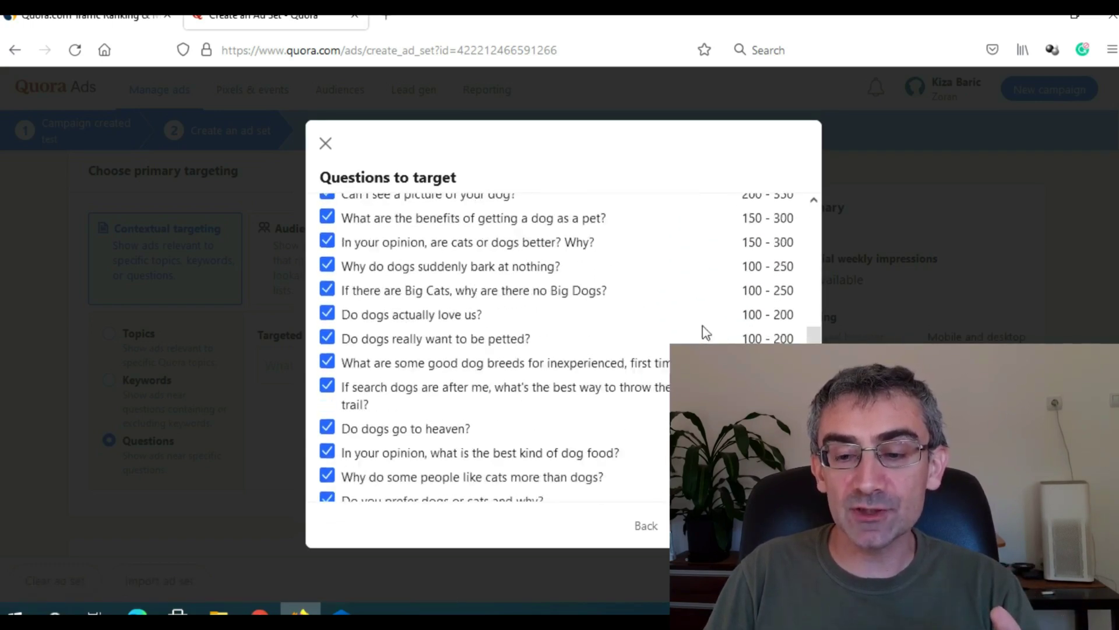
scroll(703, 330, "up", 5)
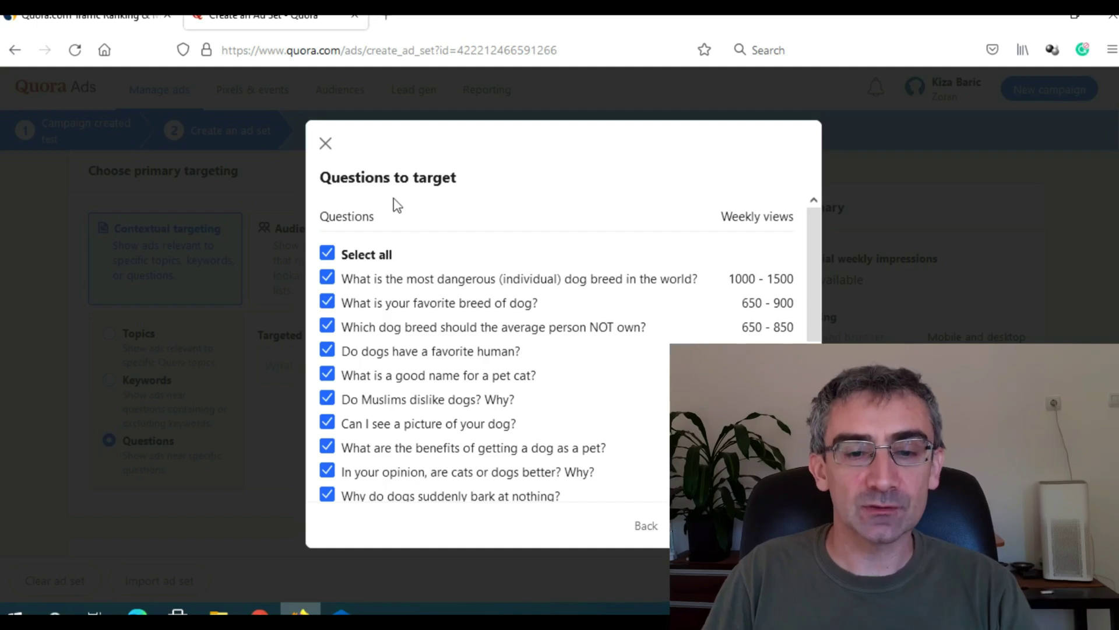
Return to the keyword entry and search for questions about "weight loss" in place of the dog keyword.
left_click(647, 528)
key("ctrl+a")
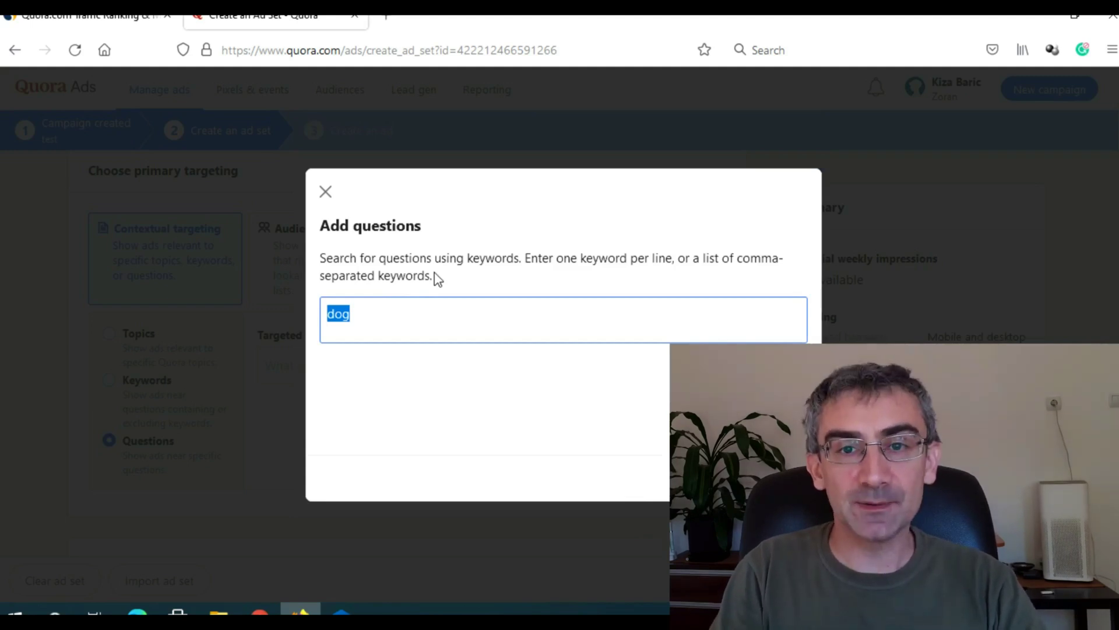
type("weig")
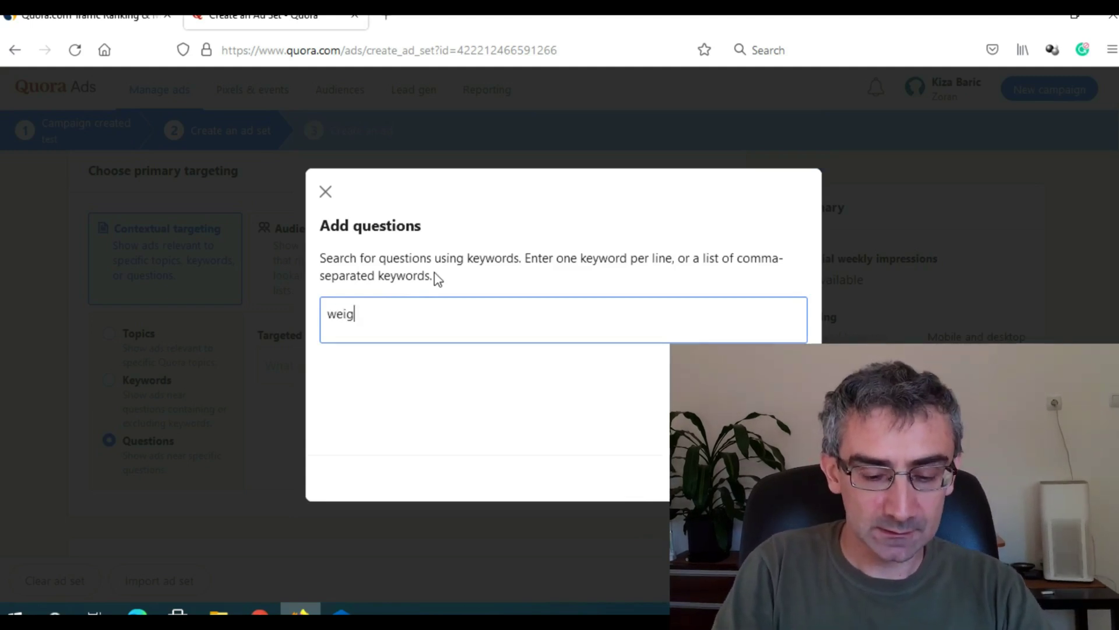
type("ht loss")
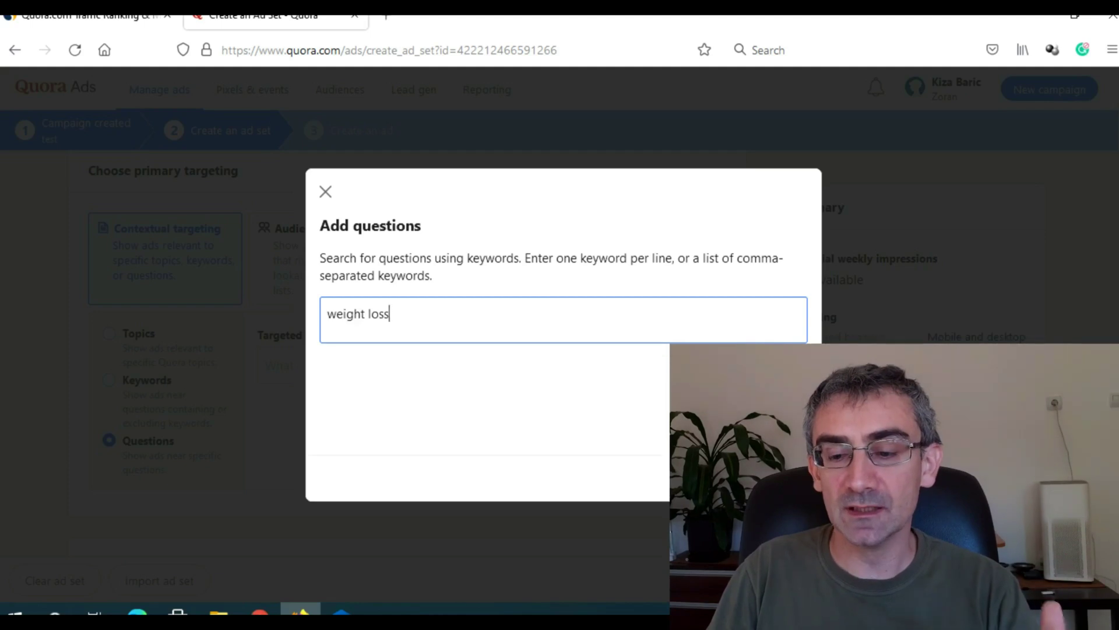
key("Return")
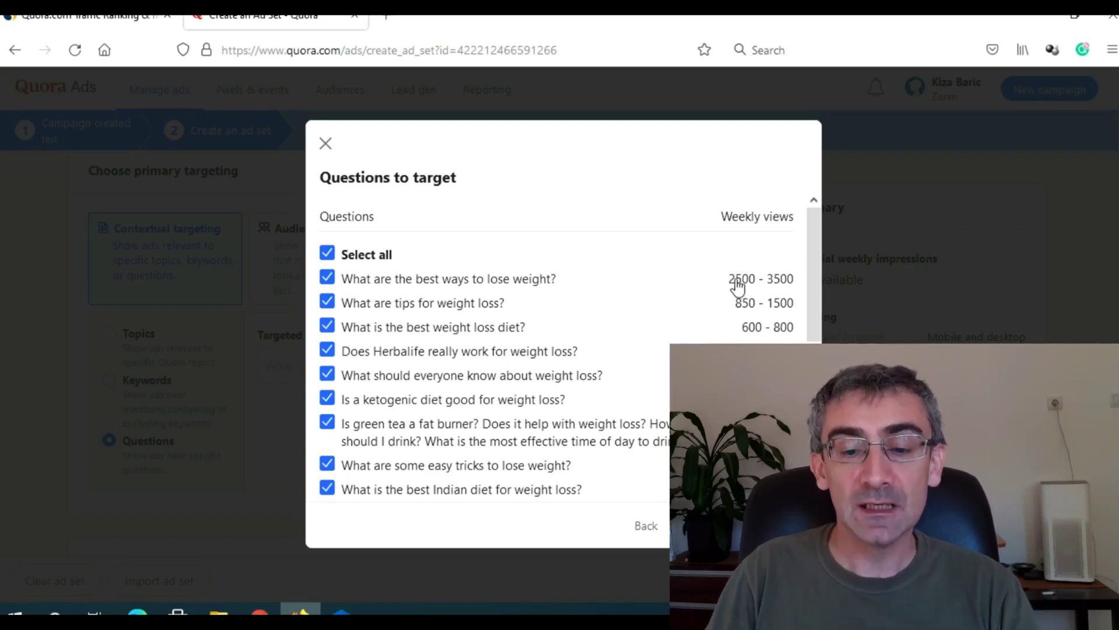
Open the question "What are the best ways to lose weight?" in a new browser tab and view its page.
right_click(456, 282)
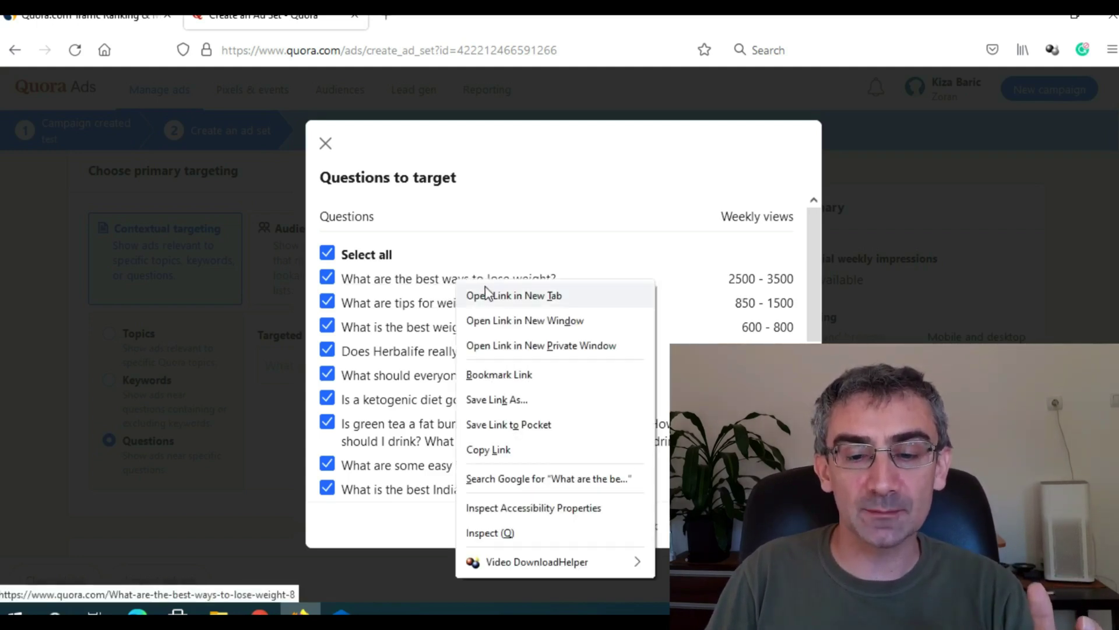
left_click(519, 296)
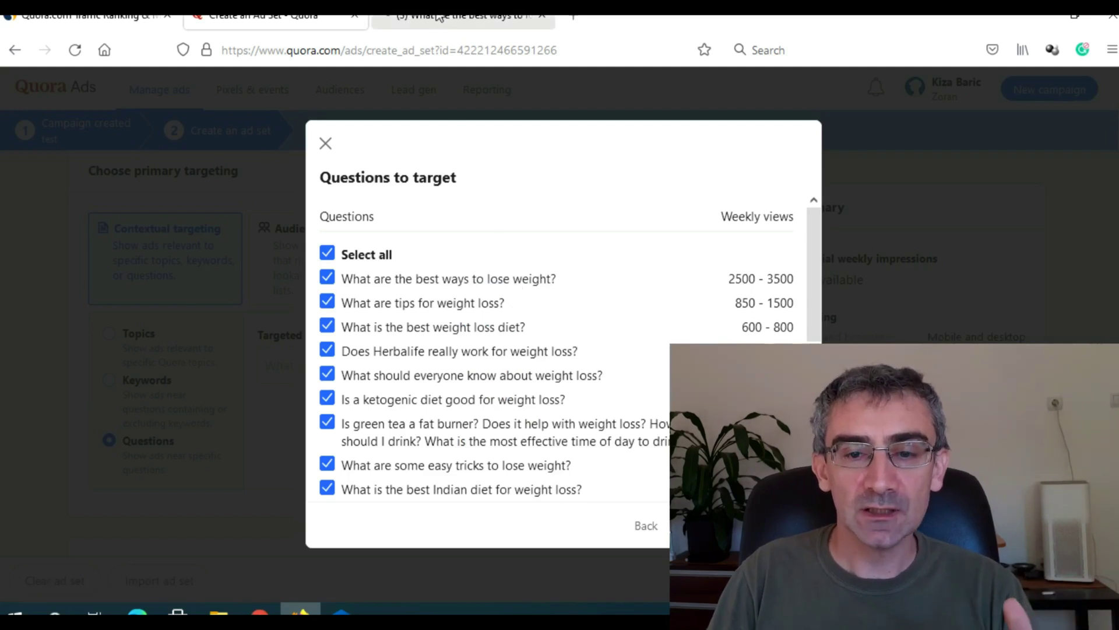
left_click(438, 17)
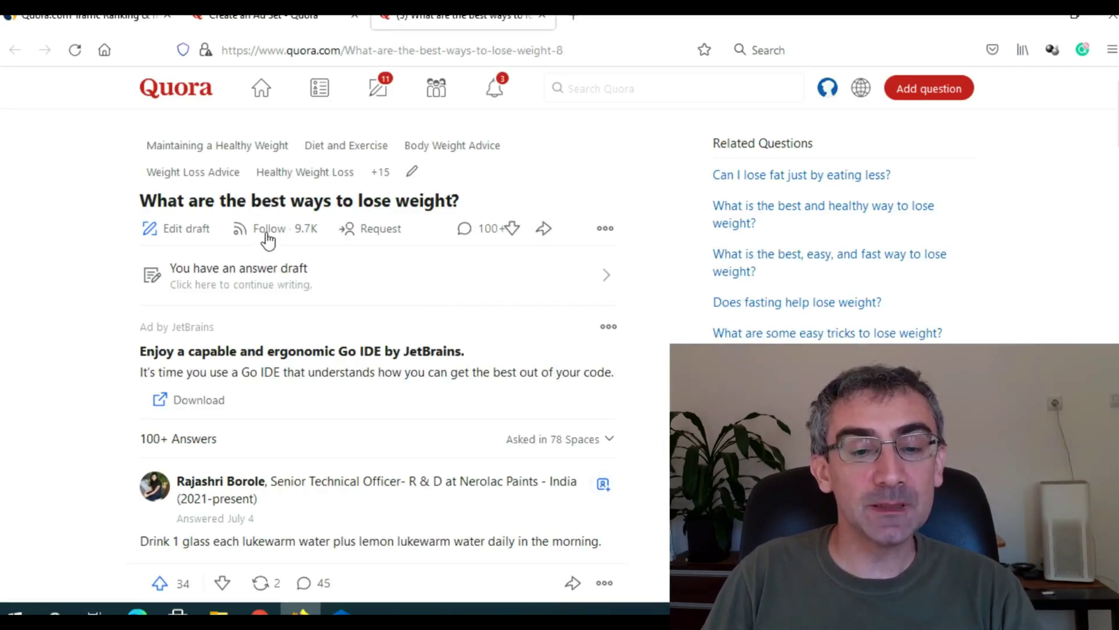
Examine the answers under "What are the best ways to lose weight?", including the view count of the first answer.
scroll(452, 352, "down", 6)
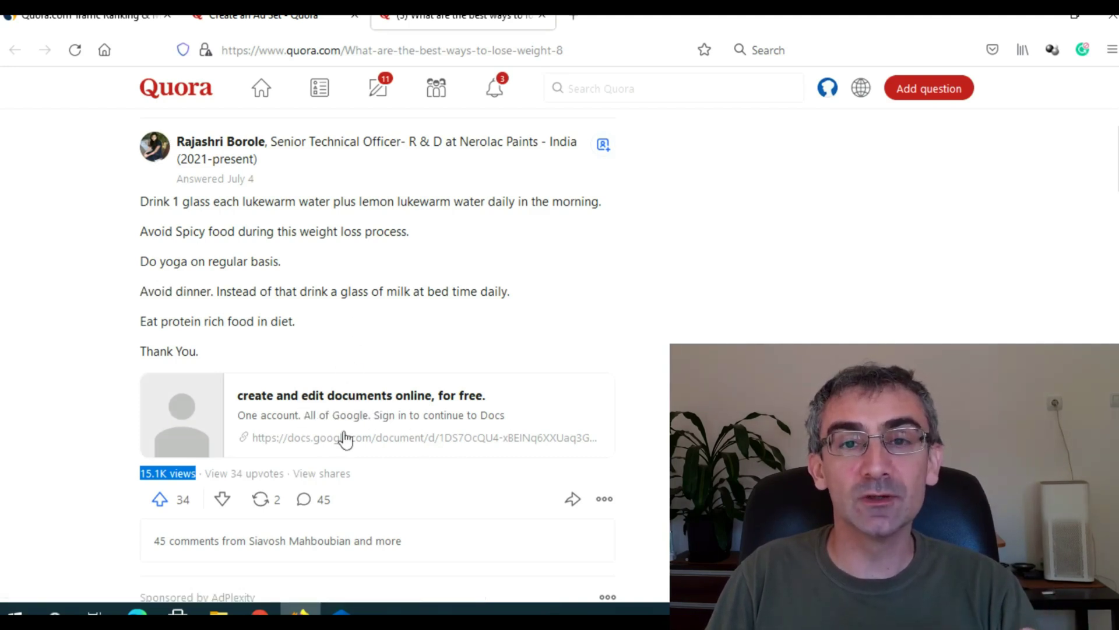
left_click(411, 441)
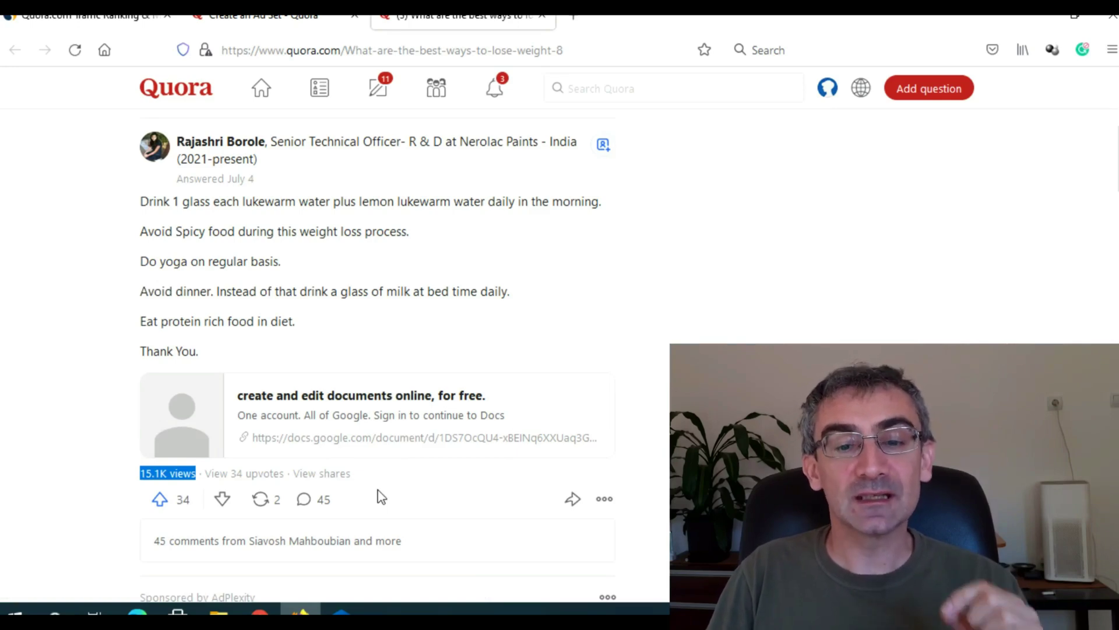
scroll(381, 493, "down", 8)
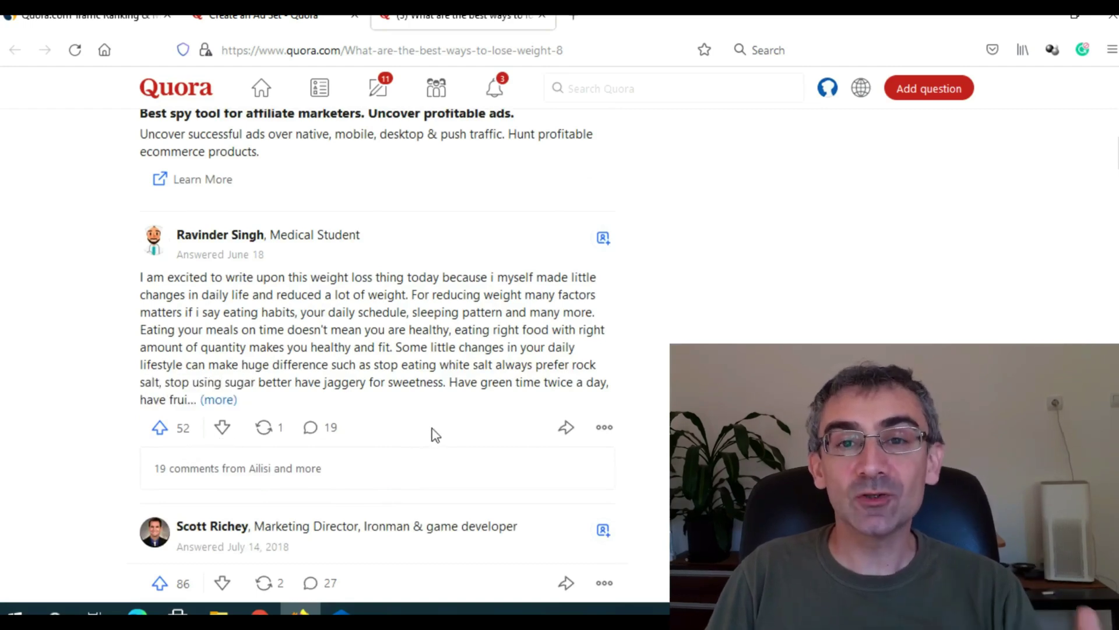
scroll(436, 434, "up", 5)
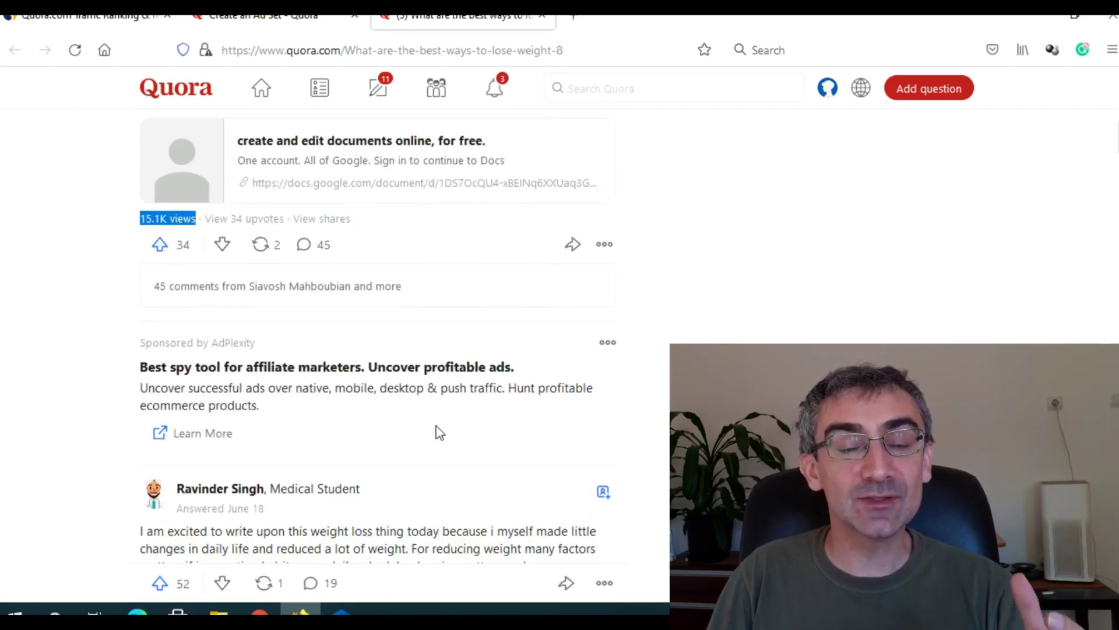
scroll(437, 434, "up", 4)
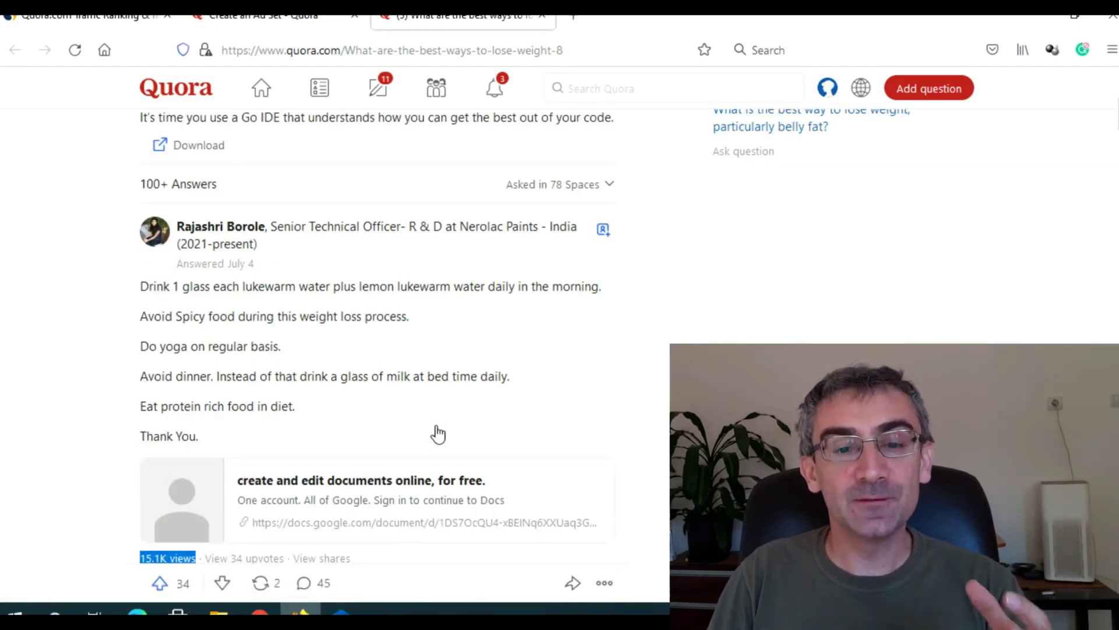
Return to the ad set's weight loss question list and compare the weekly views of all listed questions.
key("ctrl+shift+Tab")
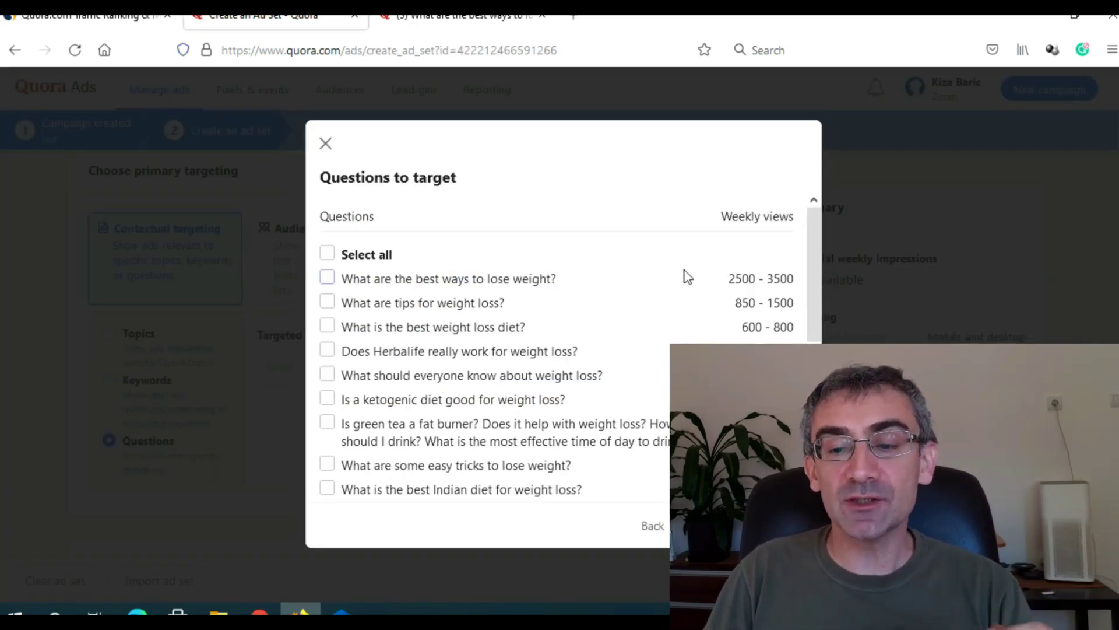
left_click_drag(691, 276, 781, 266)
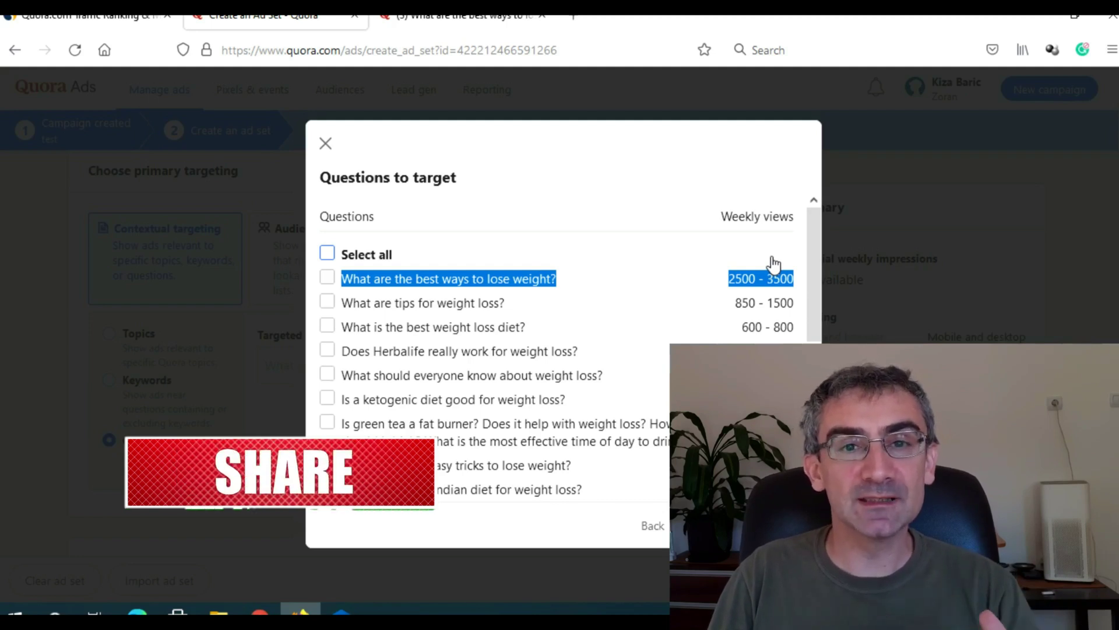
left_click(655, 243)
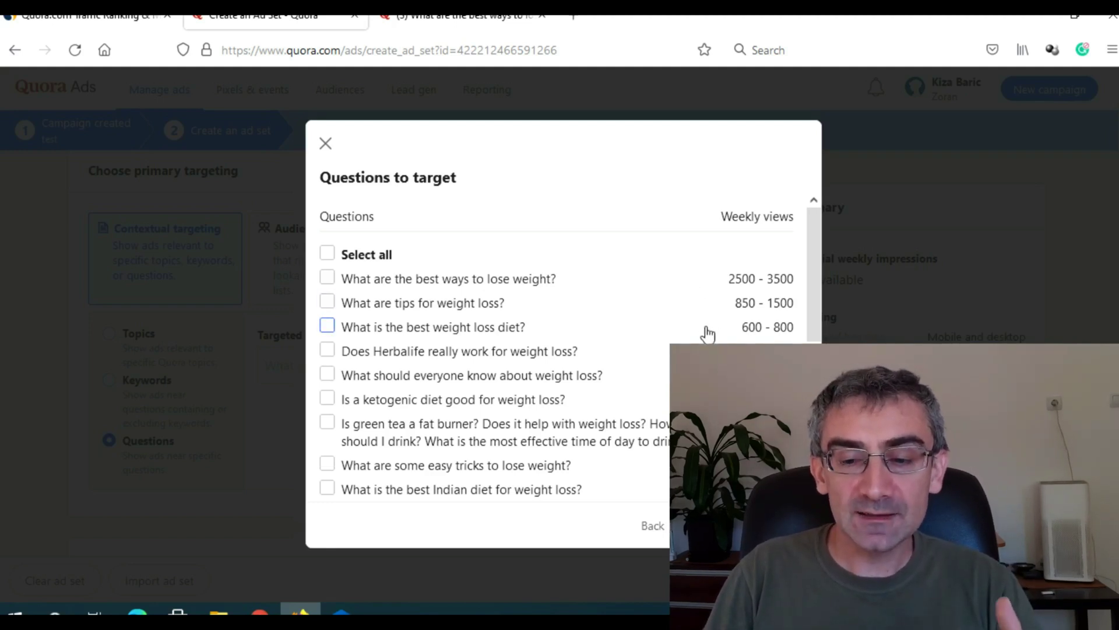
scroll(708, 329, "down", 5)
scroll(708, 332, "down", 1)
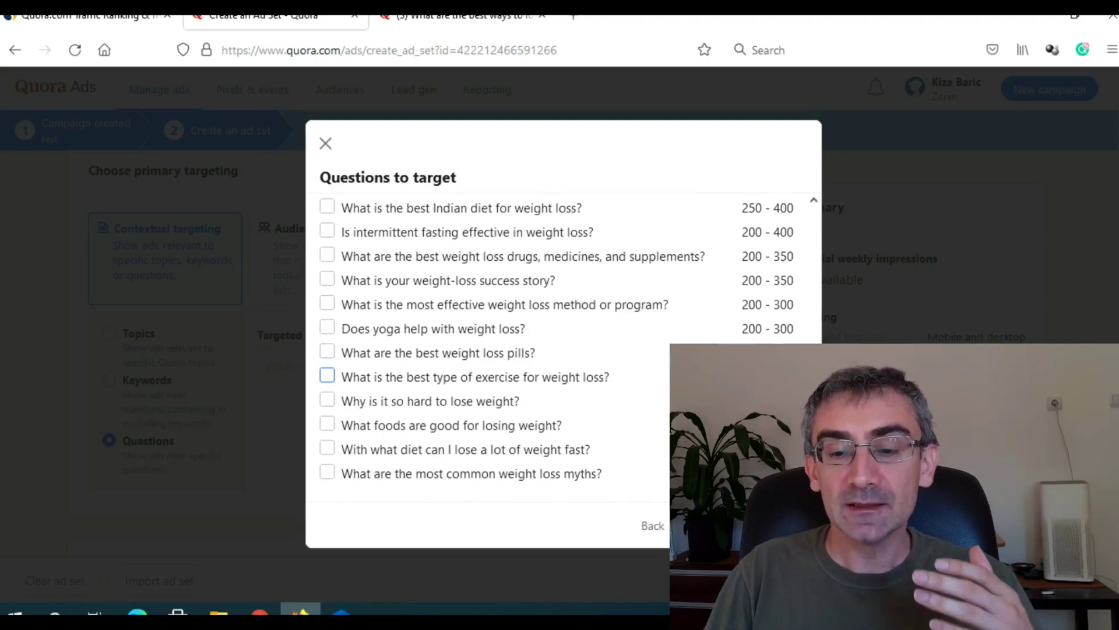
scroll(699, 376, "up", 6)
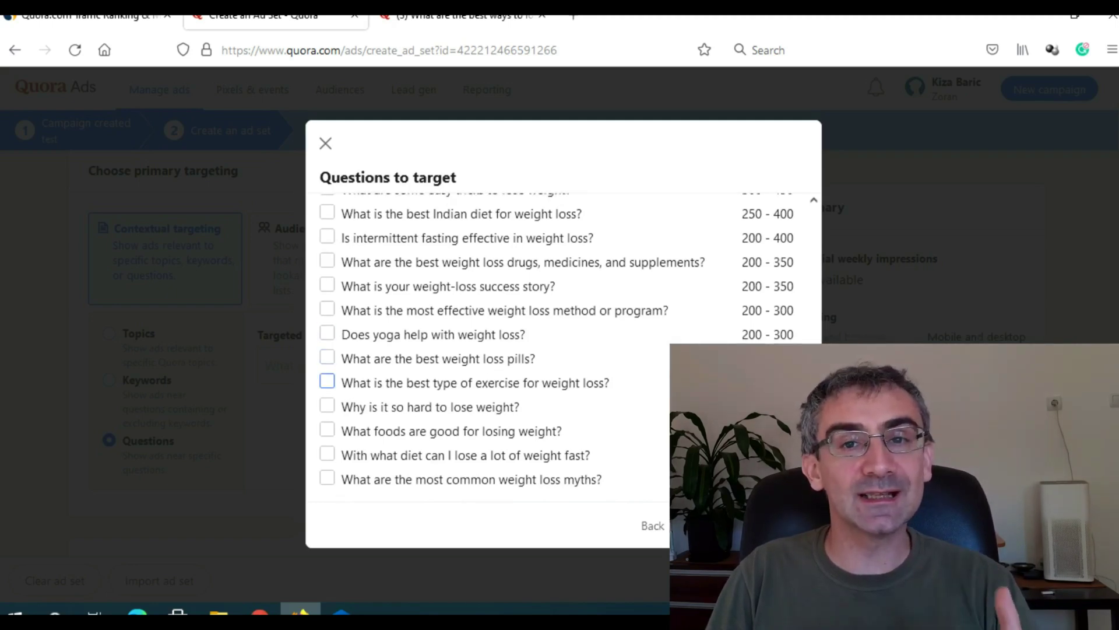
scroll(700, 376, "down", 6)
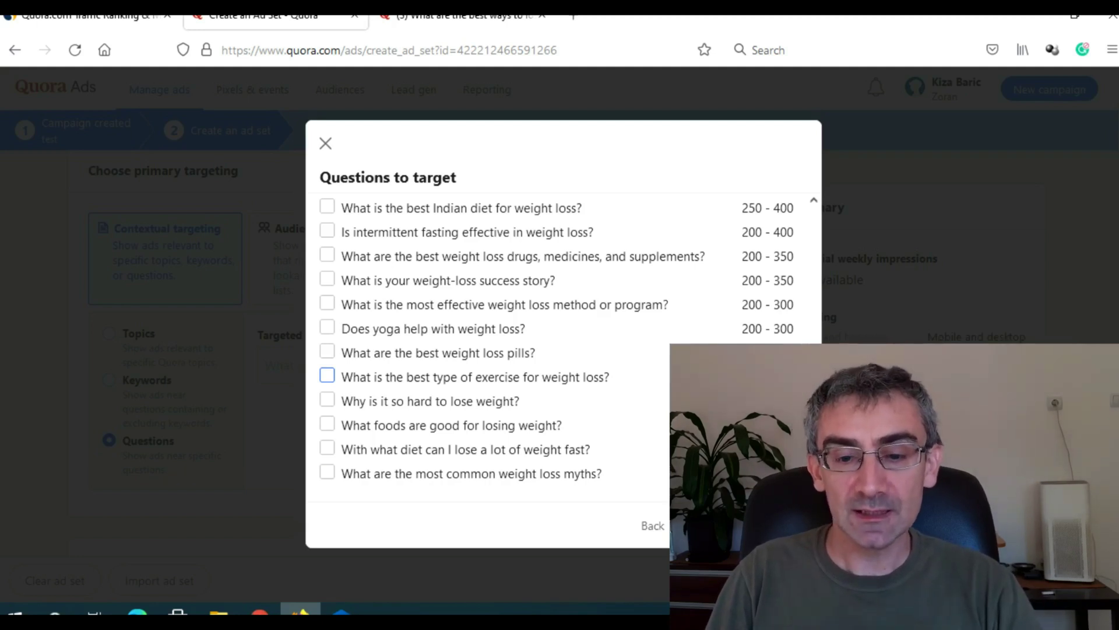
scroll(327, 375, "up", 10)
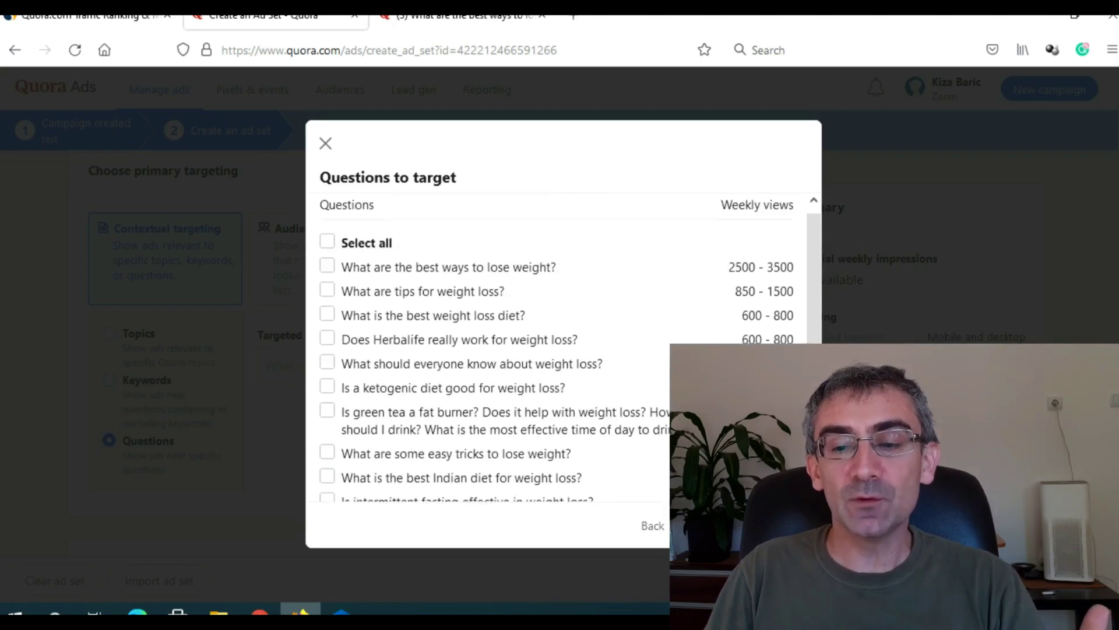
scroll(327, 350, "down", 5)
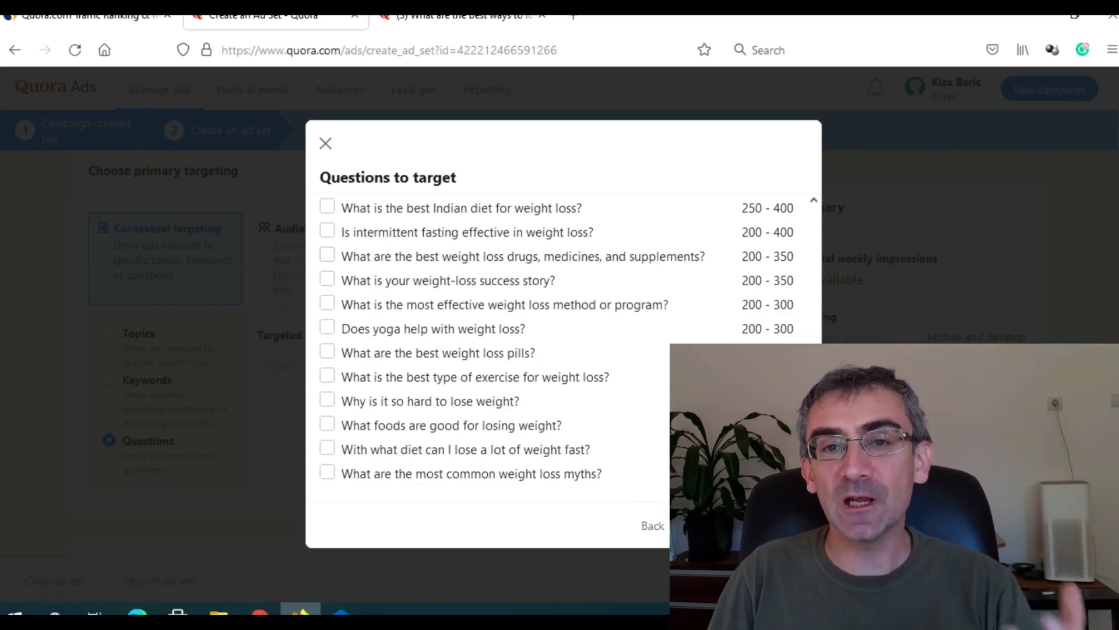
scroll(565, 340, "up", 5)
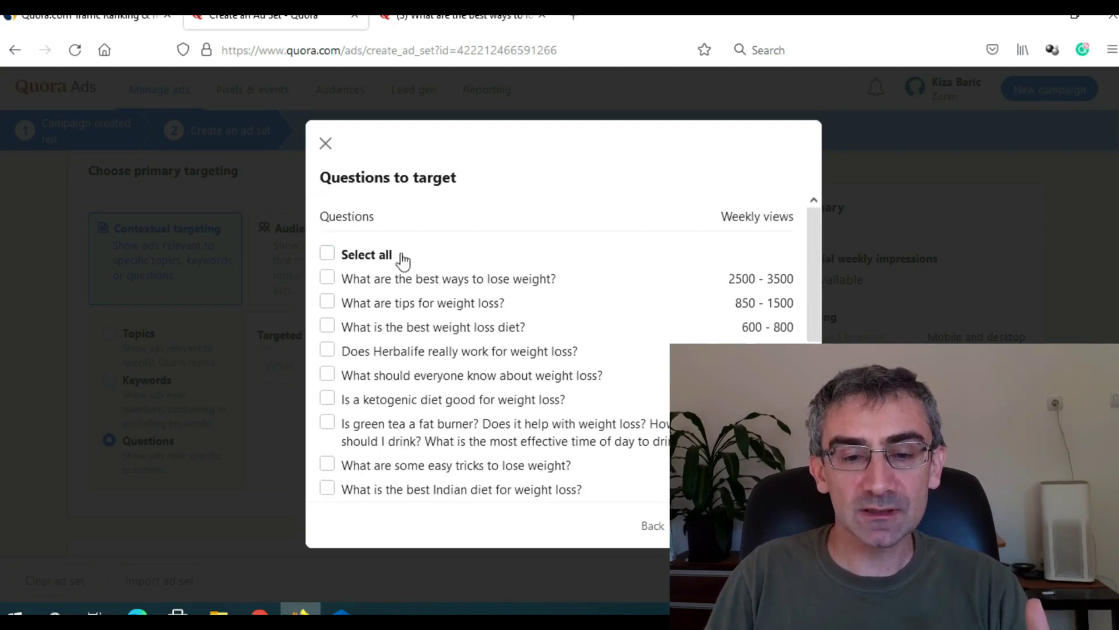
Add all listed weight loss questions to the ad set's targeted questions and review the potential weekly impressions.
left_click(327, 255)
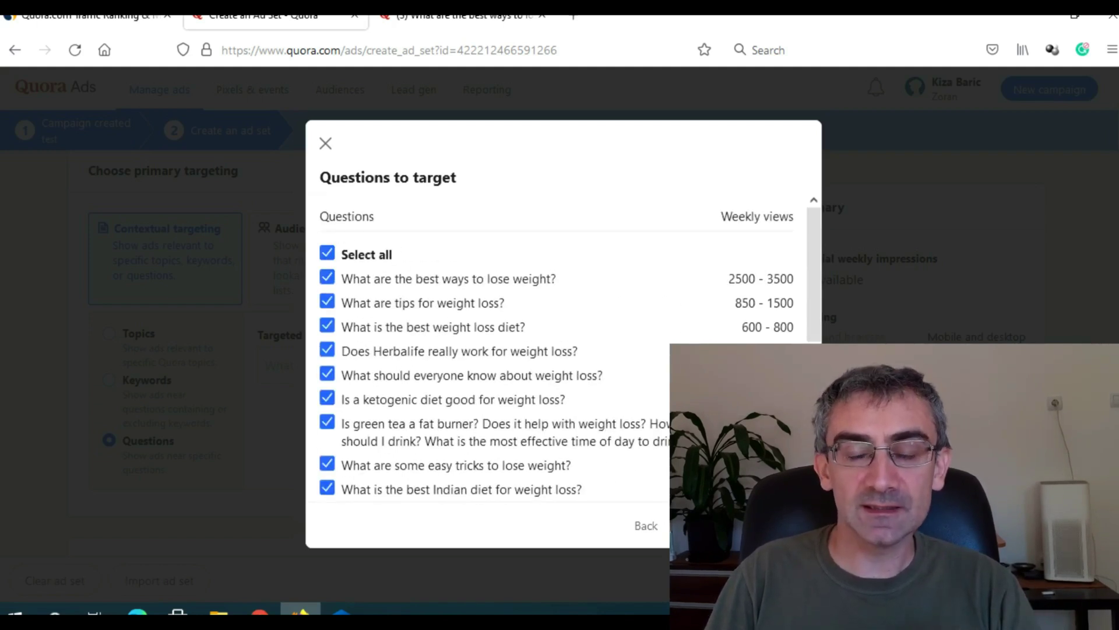
left_click(752, 526)
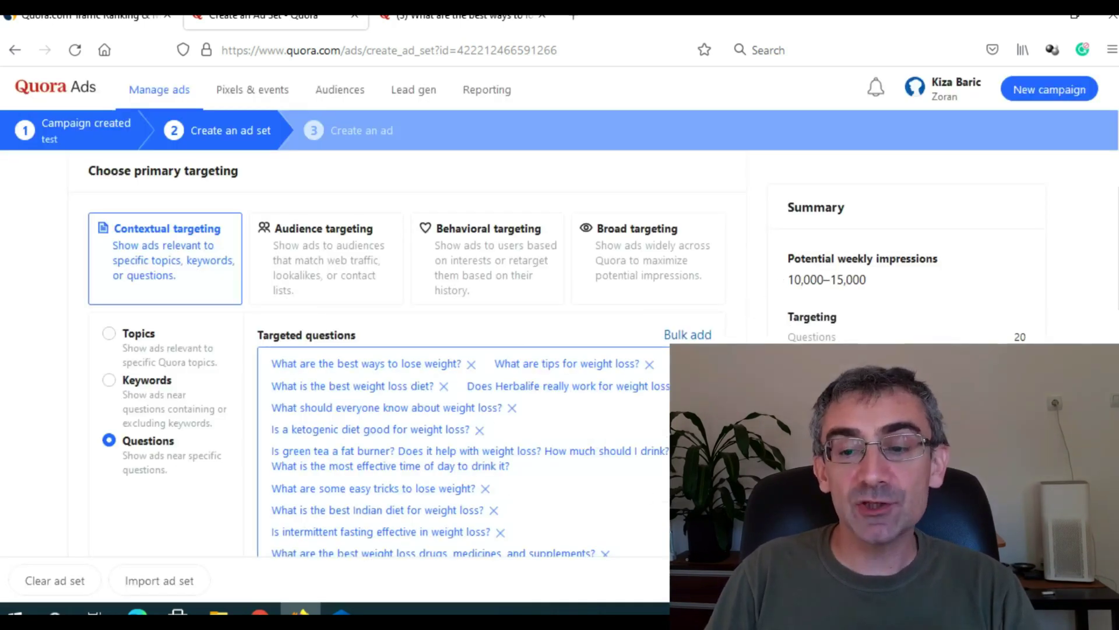
left_click_drag(808, 276, 868, 286)
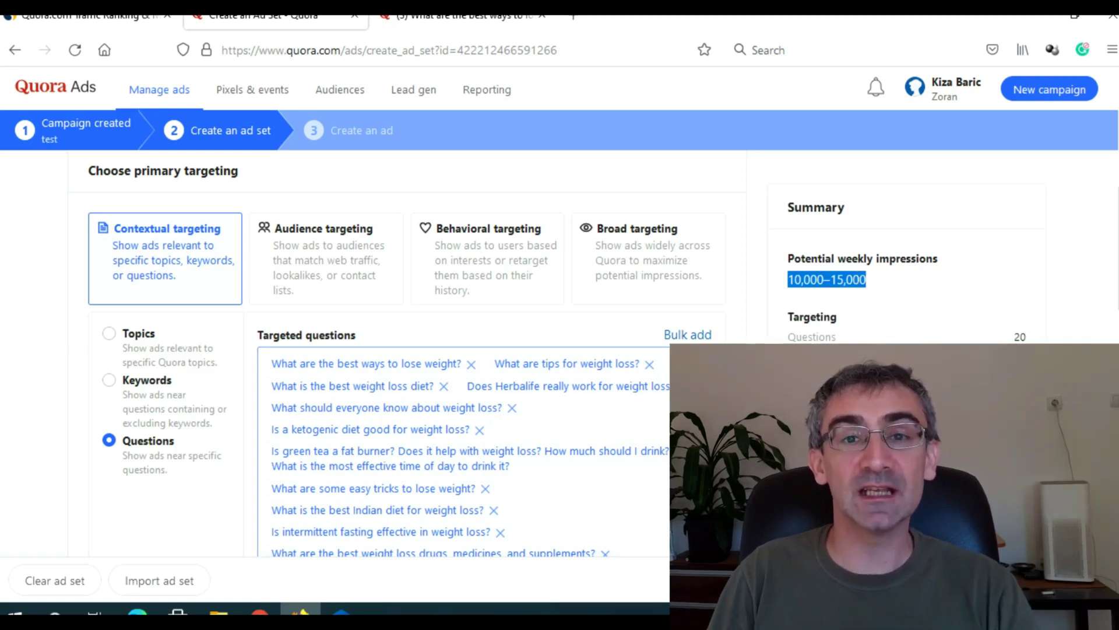
scroll(460, 443, "up", 2)
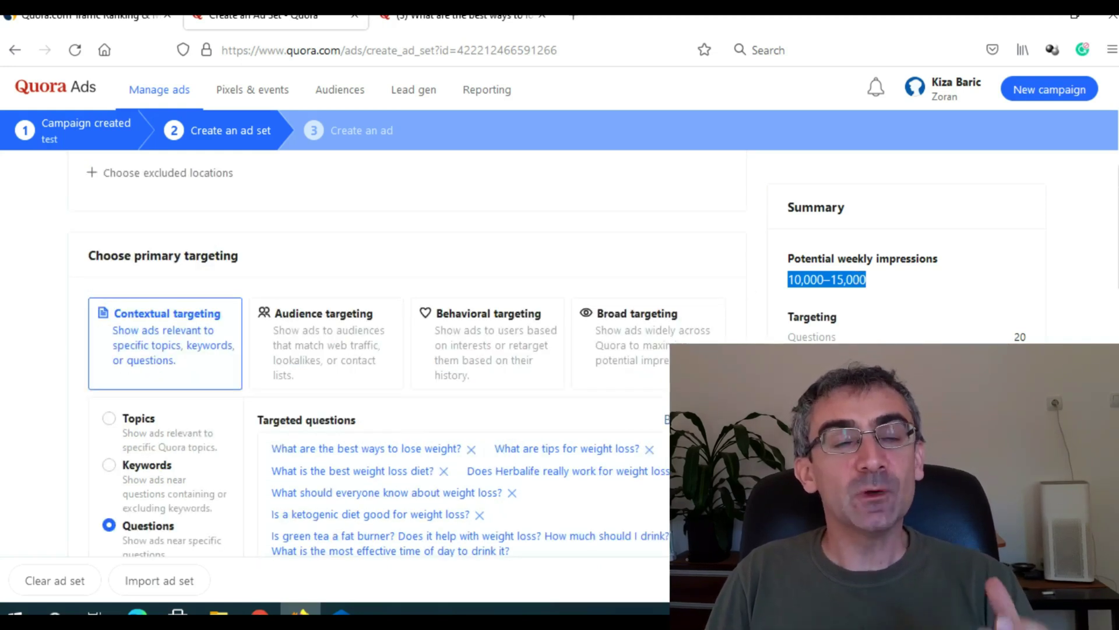
scroll(373, 362, "down", 2)
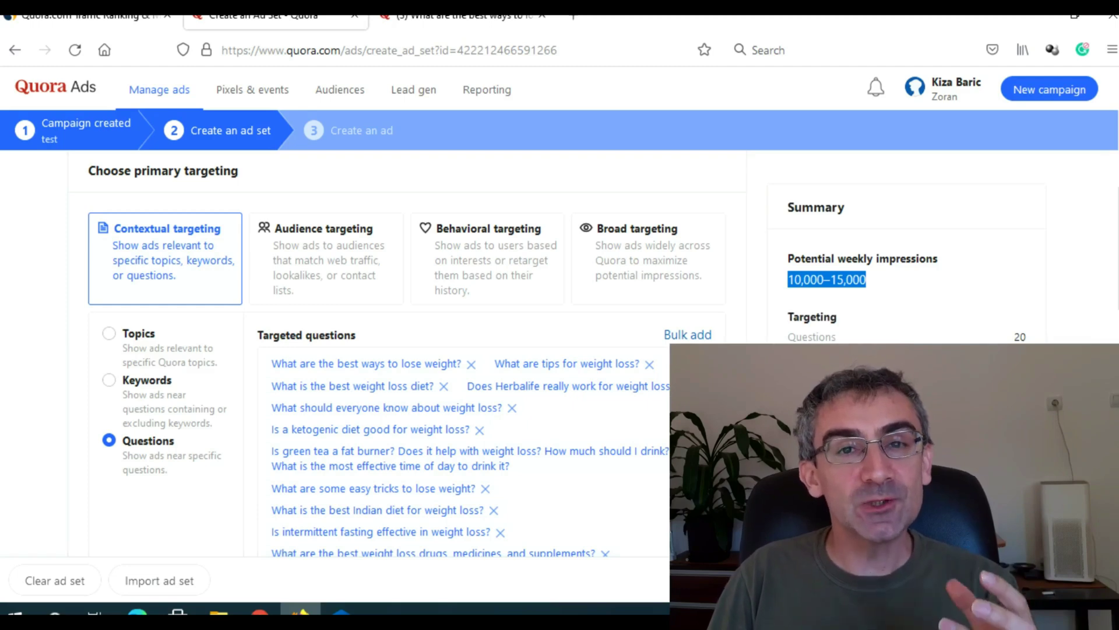
scroll(373, 362, "down", 2)
scroll(373, 362, "down", 2)
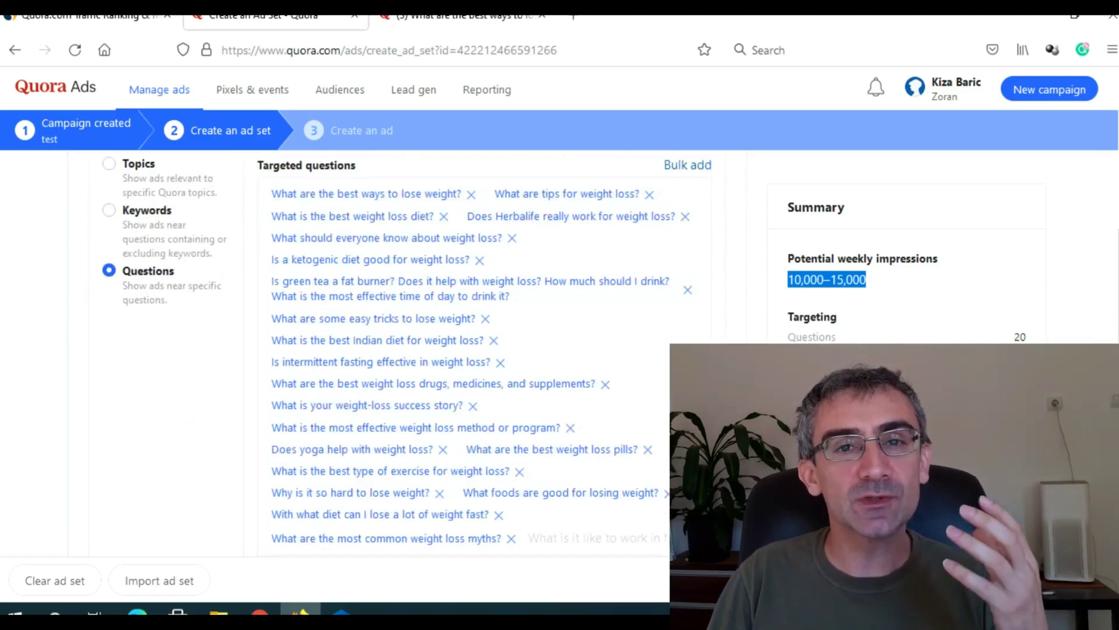
scroll(373, 361, "up", 4)
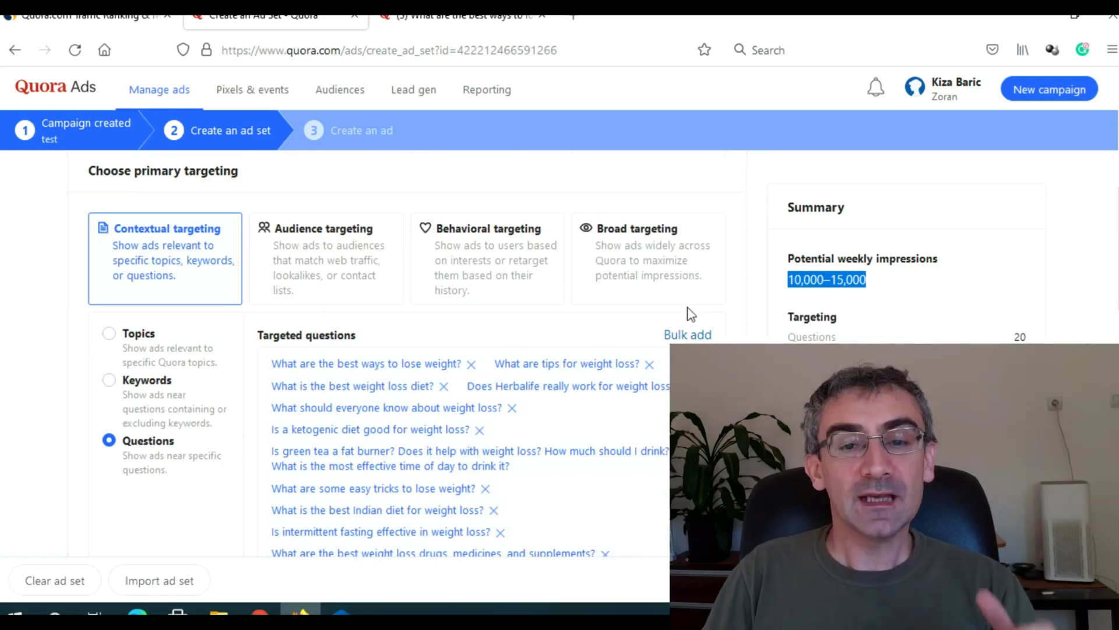
Go back to the Quora question page and highlight the full text of the first answer.
left_click(447, 23)
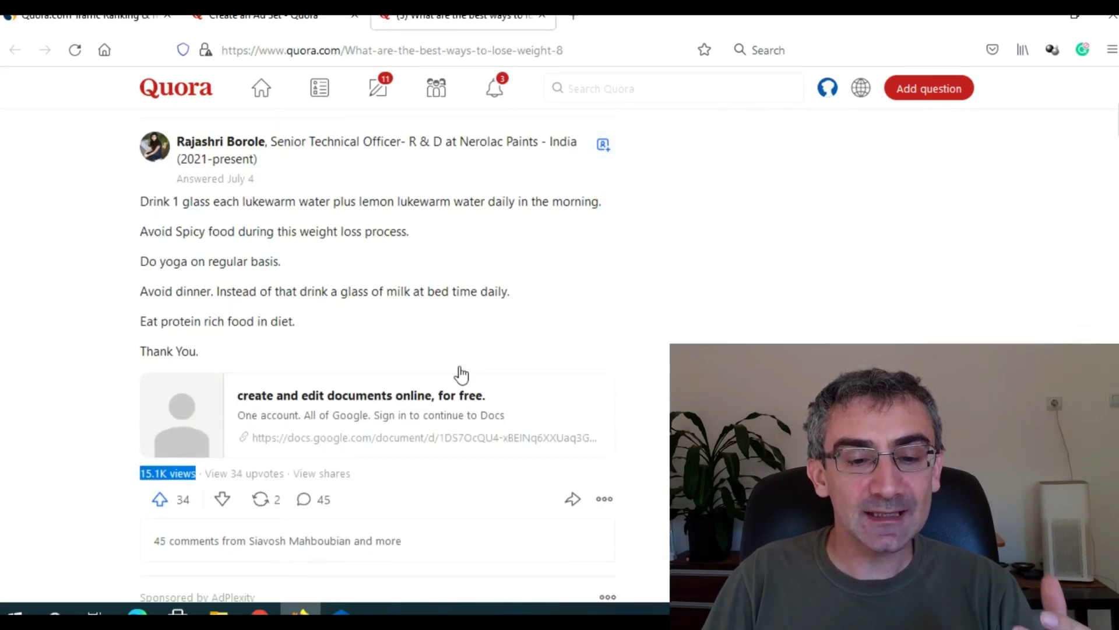
left_click(136, 204)
left_click_drag(136, 205, 543, 402)
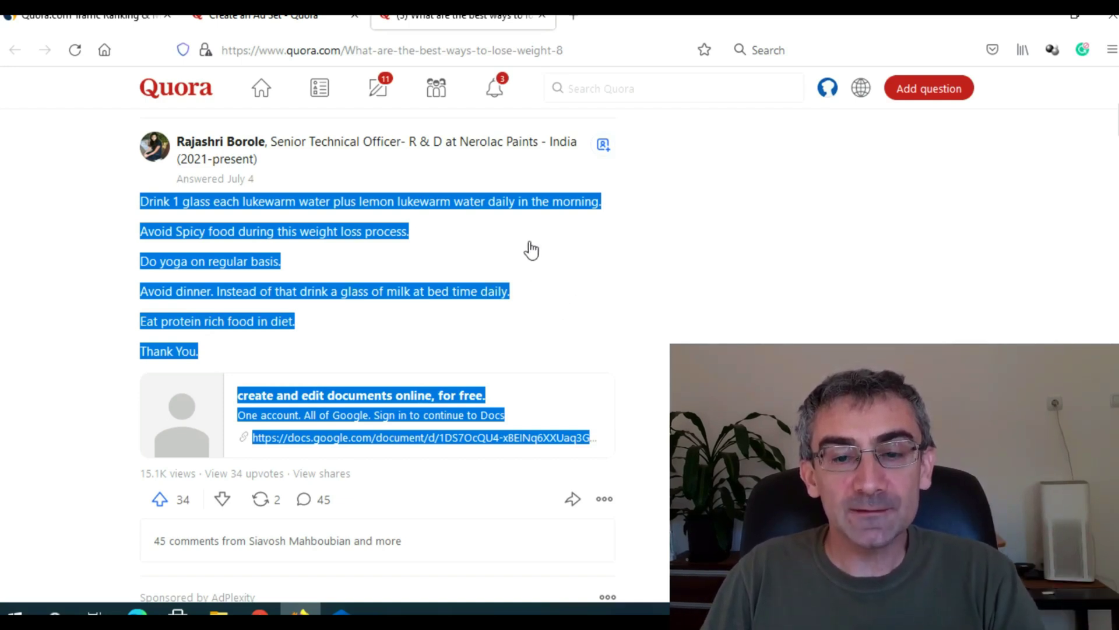
Copy the question title "What are the best ways to lose weight?" and search for it on Google in another browser tab.
scroll(634, 325, "up", 5)
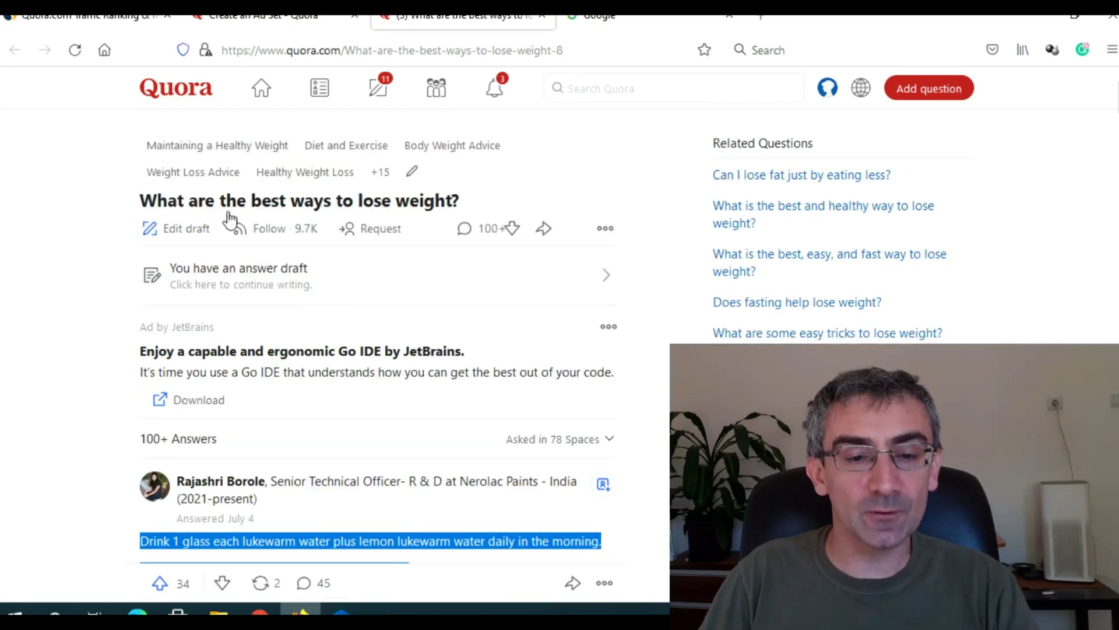
left_click_drag(141, 200, 489, 210)
key("ctrl+c")
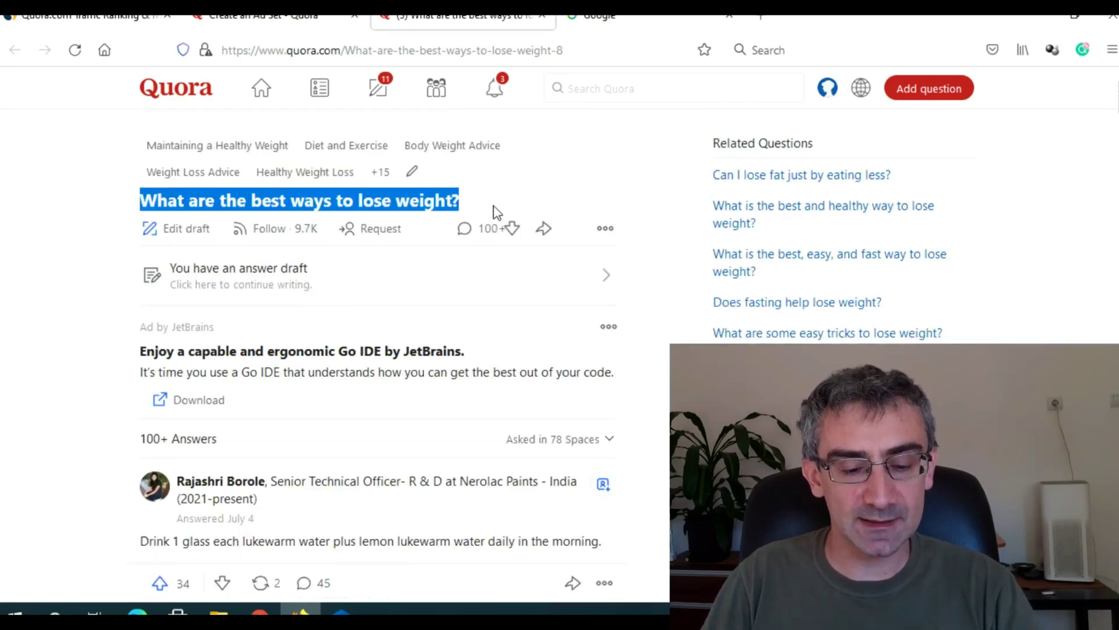
left_click(612, 18)
key("ctrl+v")
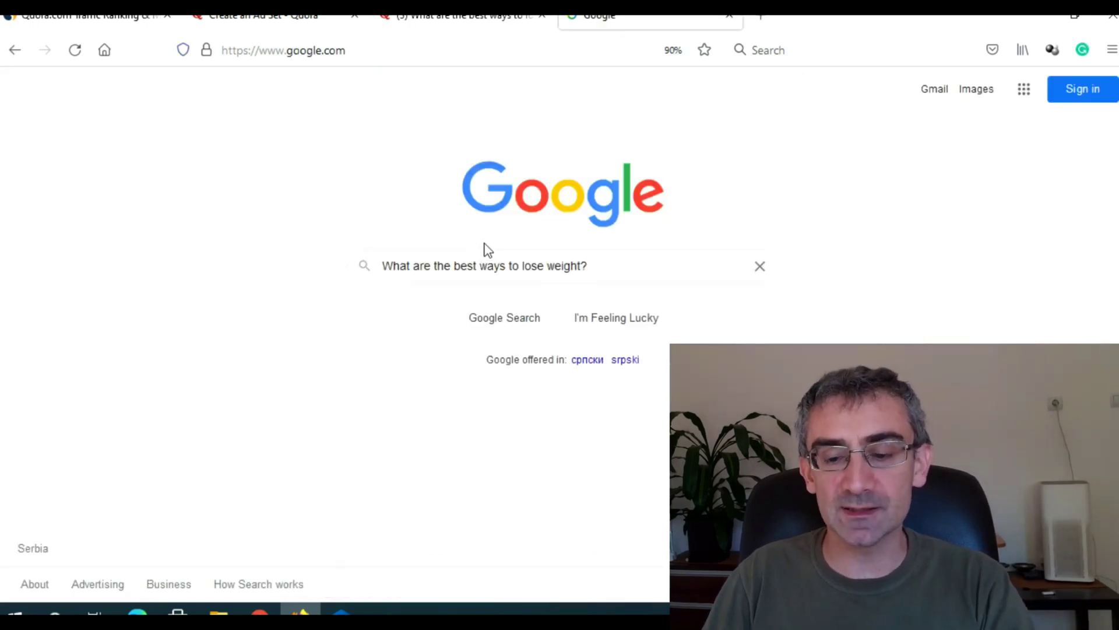
key("Return")
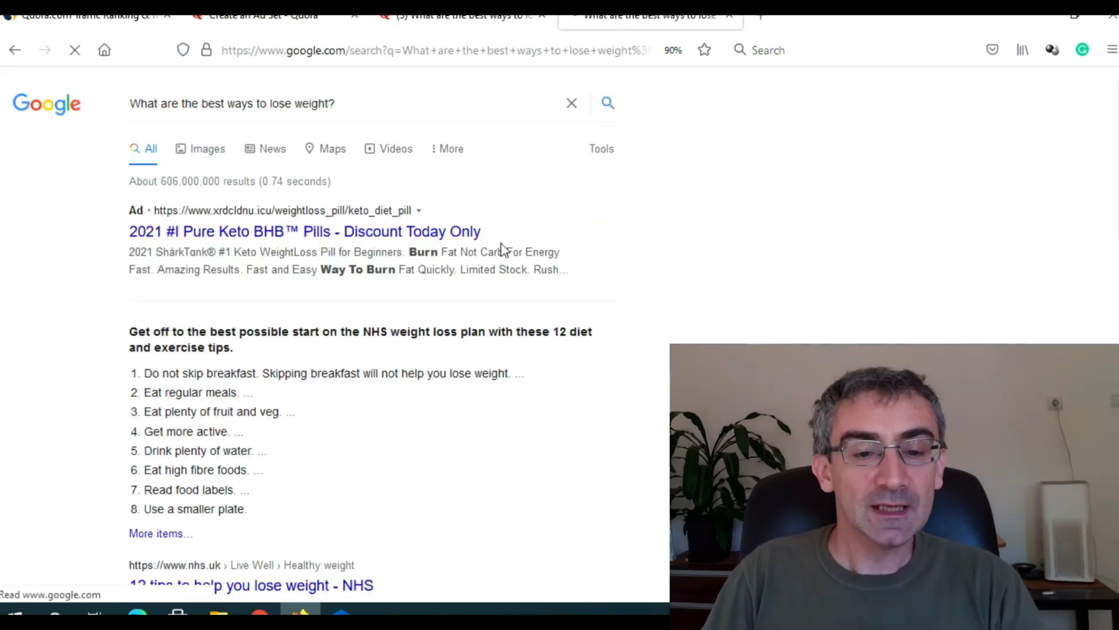
Look through the Google results and open the WebMD article "10 Ways to Lose Weight Without 'Dieting'".
scroll(632, 365, "down", 4)
scroll(635, 366, "down", 3)
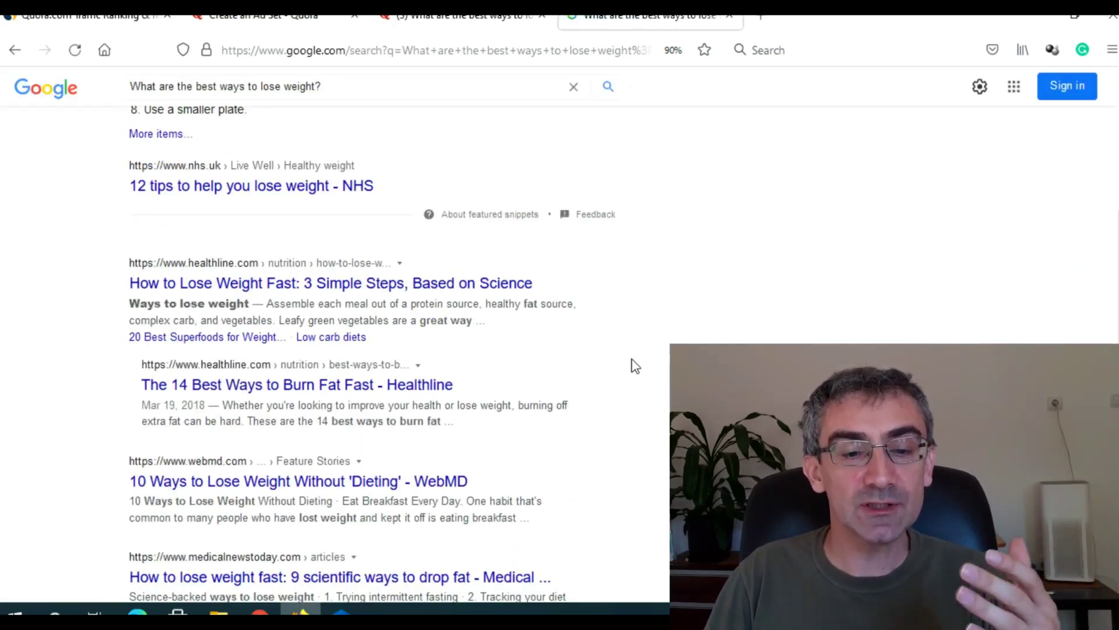
scroll(634, 366, "down", 6)
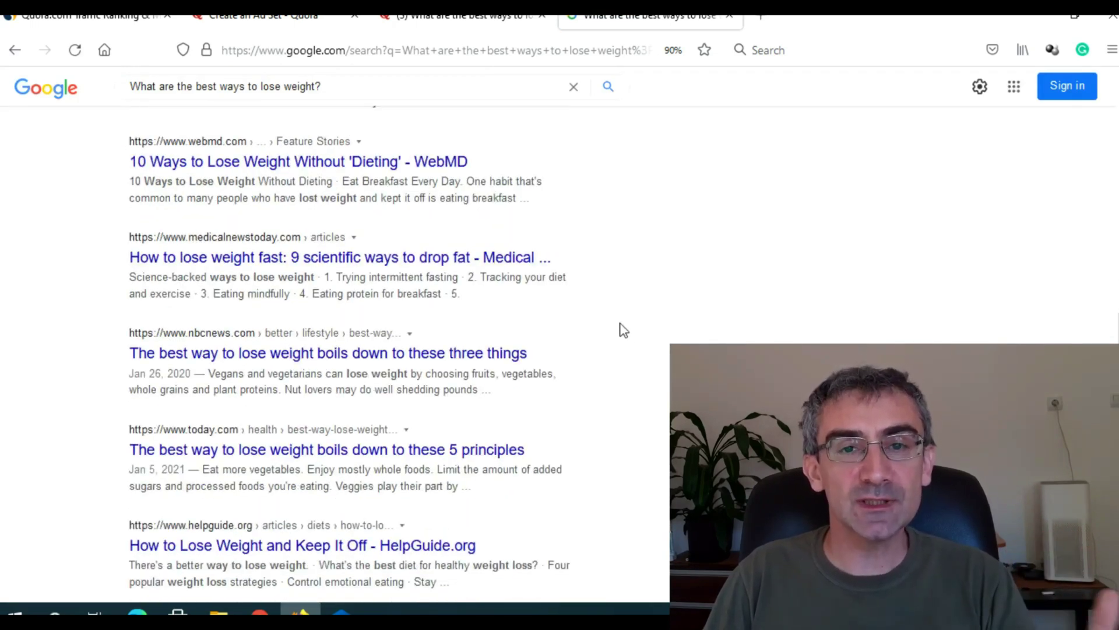
scroll(623, 330, "down", 5)
scroll(623, 330, "up", 6)
scroll(624, 330, "up", 2)
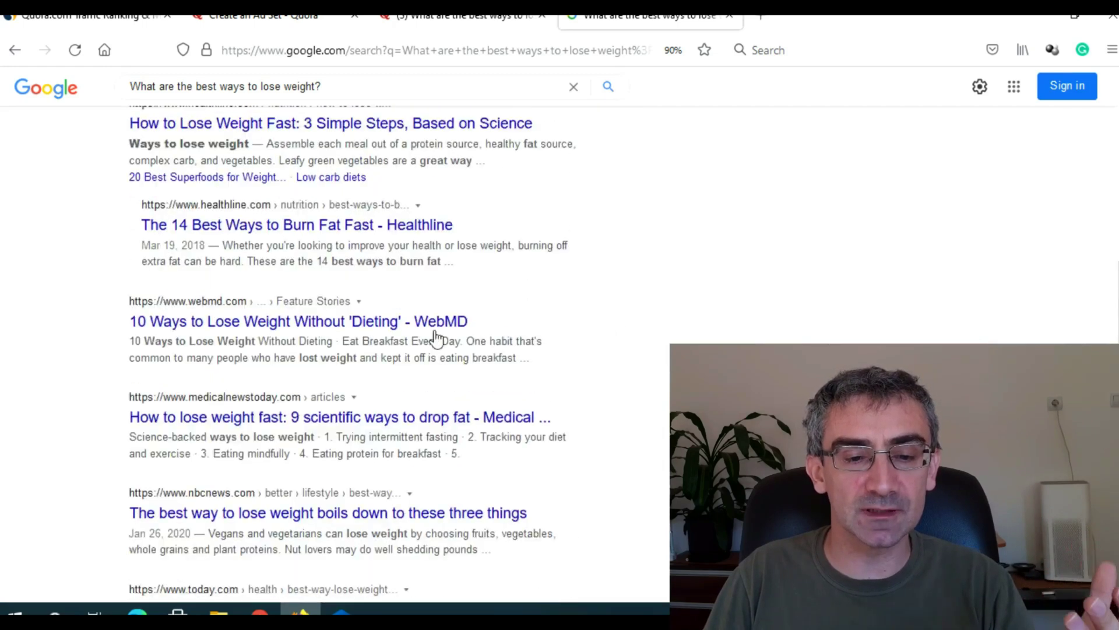
left_click(237, 327)
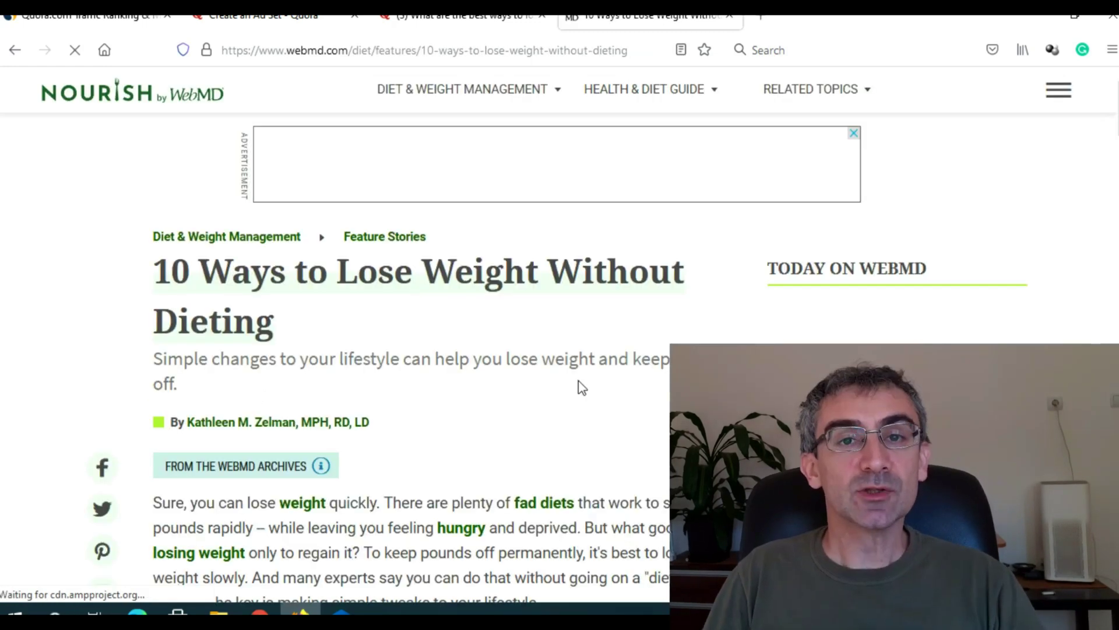
Skim the WebMD article down to its end and return to the Quora question page.
scroll(565, 385, "down", 12)
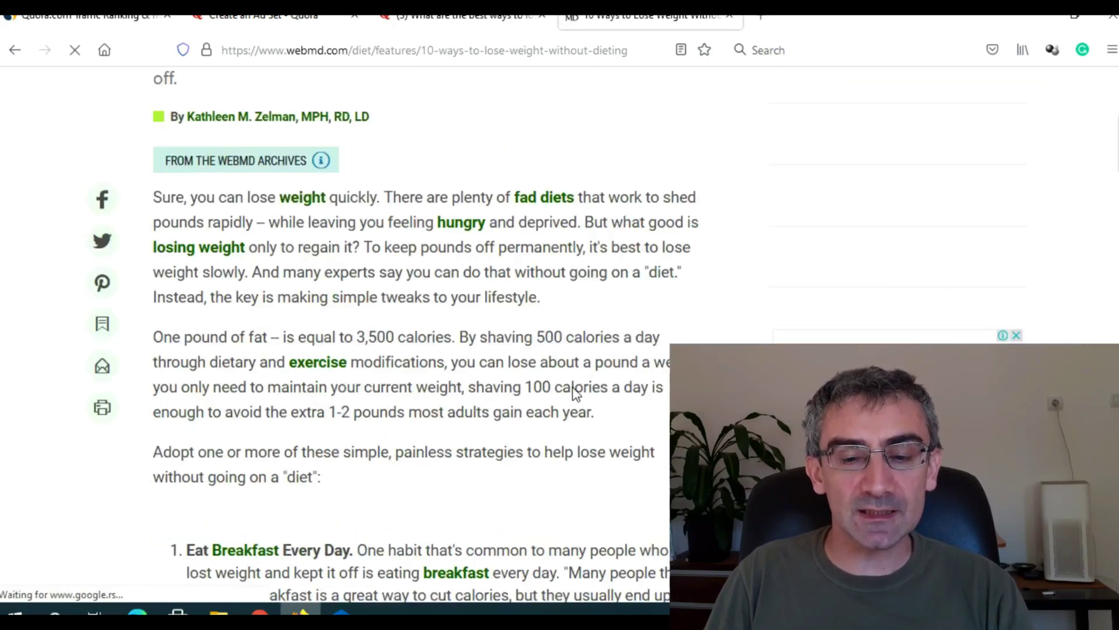
scroll(579, 428, "down", 15)
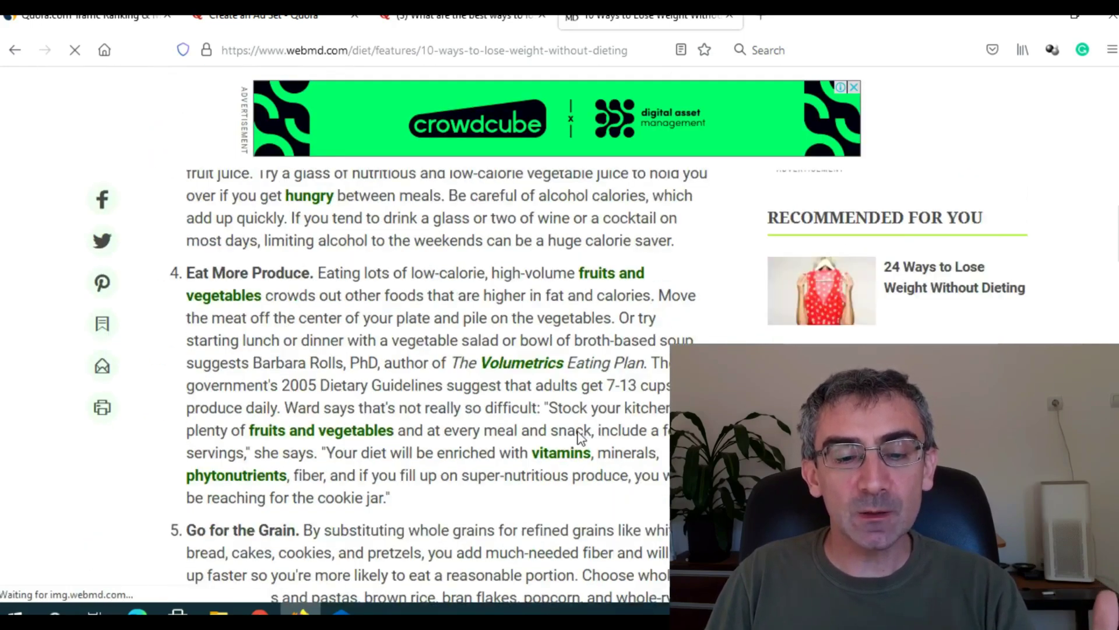
scroll(578, 430, "down", 5)
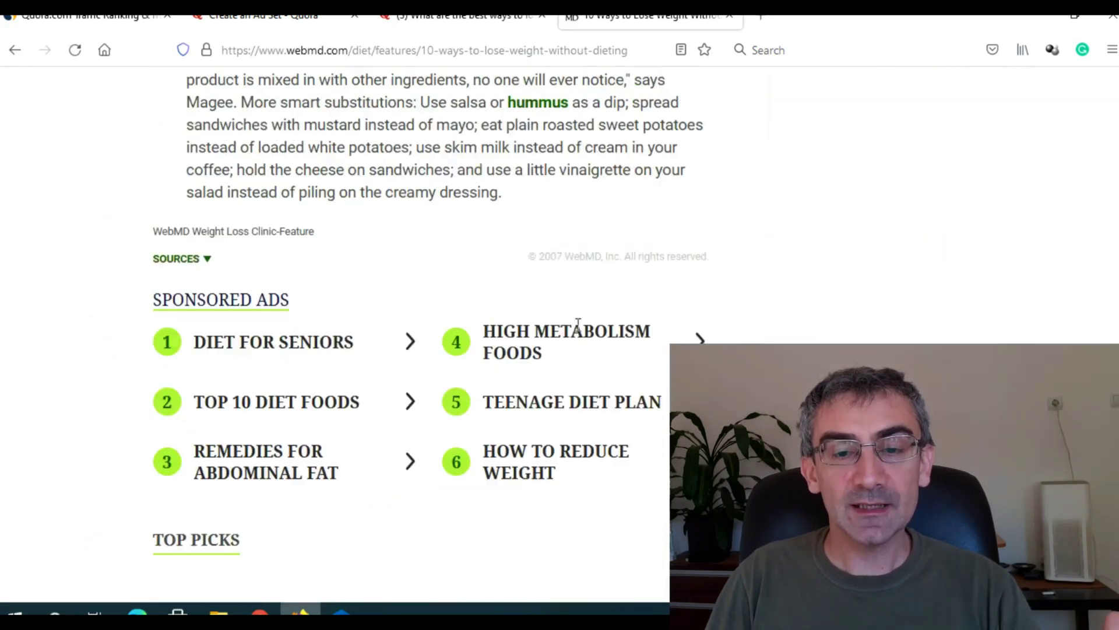
key("ctrl+shift+Tab")
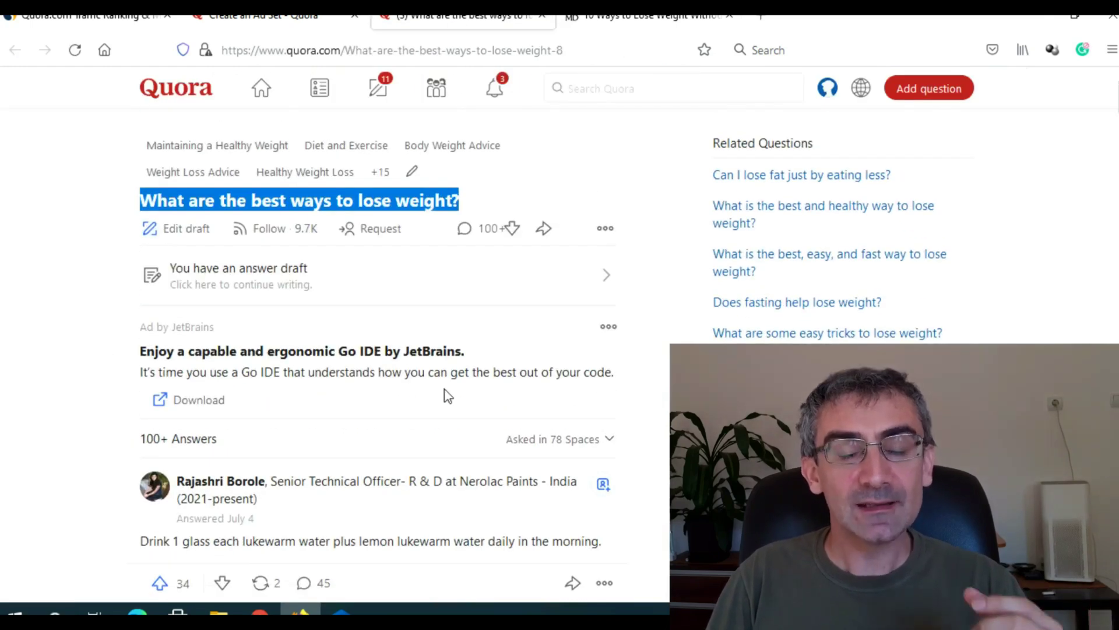
Highlight the first answer's full text on the Quora question page, followed by its line of views, upvotes and shares.
scroll(394, 400, "down", 1)
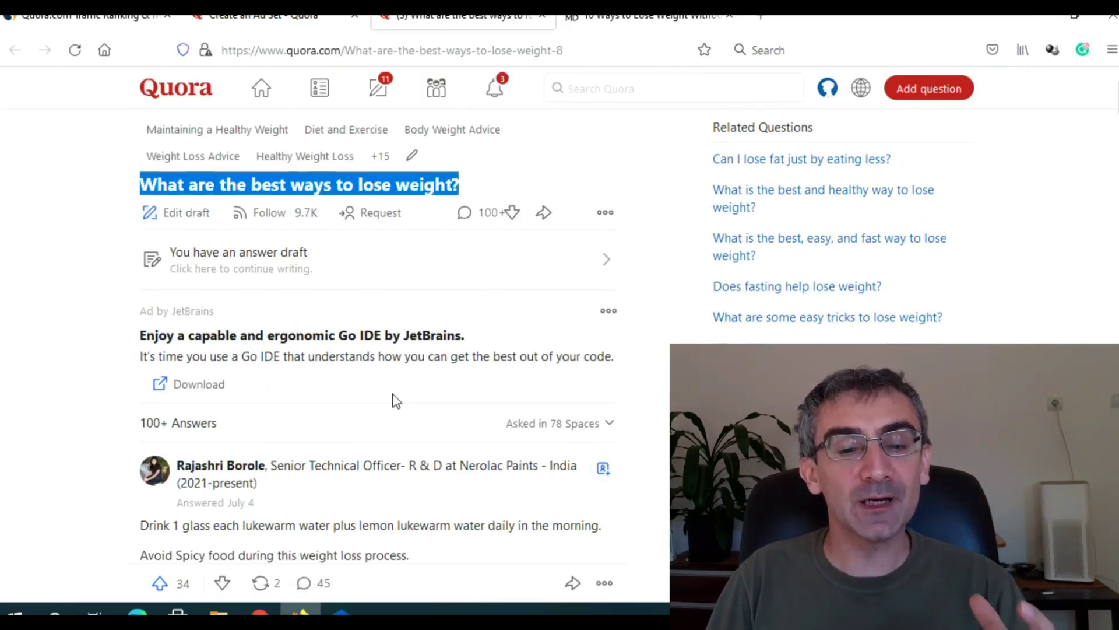
scroll(394, 400, "down", 5)
left_click_drag(213, 350, 148, 213)
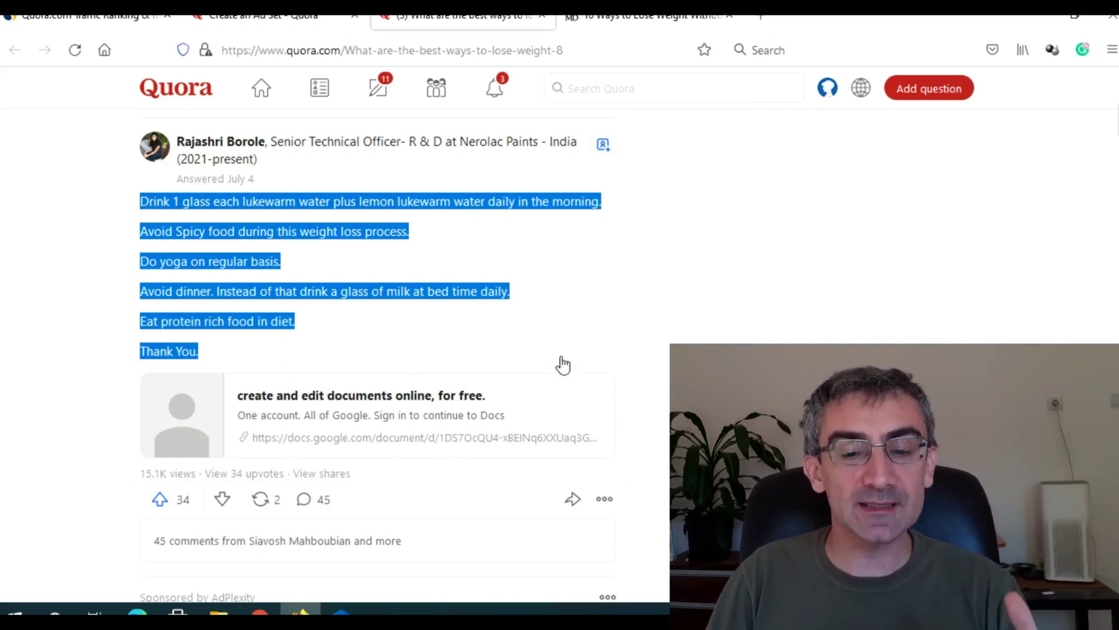
left_click_drag(126, 479, 408, 478)
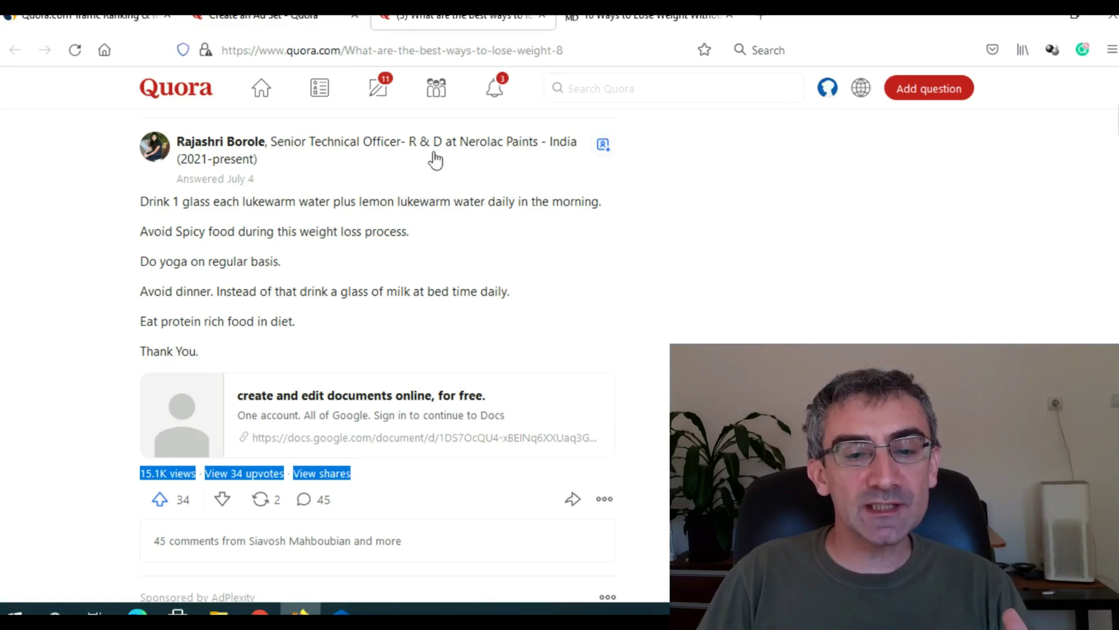
Return to the Quora Ads ad set and bulk add all suggested questions for the keyword "fitness" to the targeted questions.
left_click(265, 28)
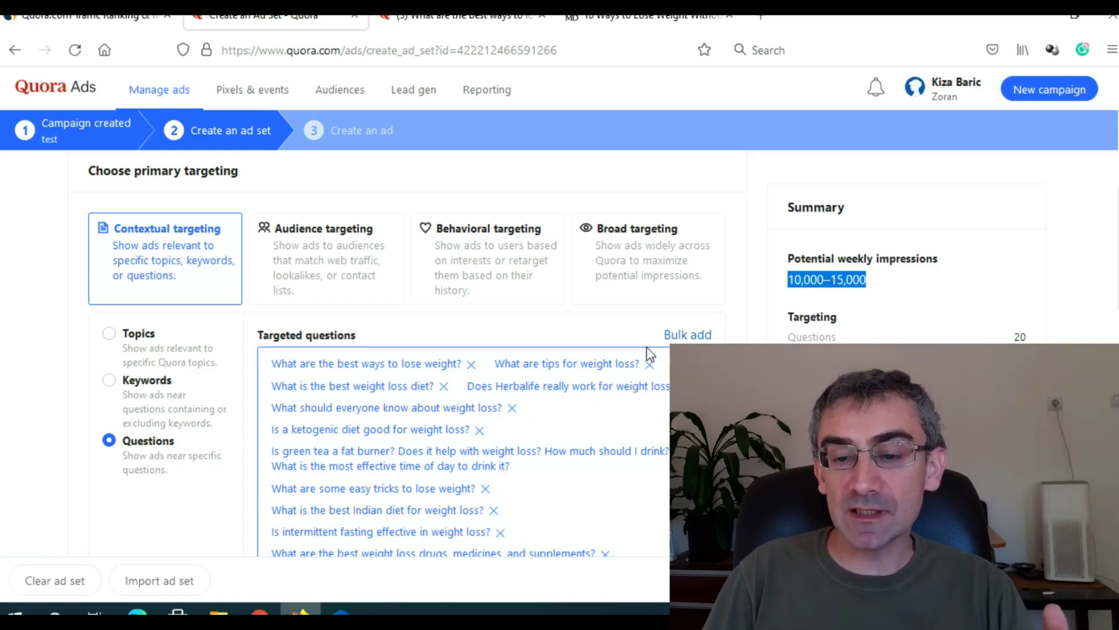
left_click(681, 337)
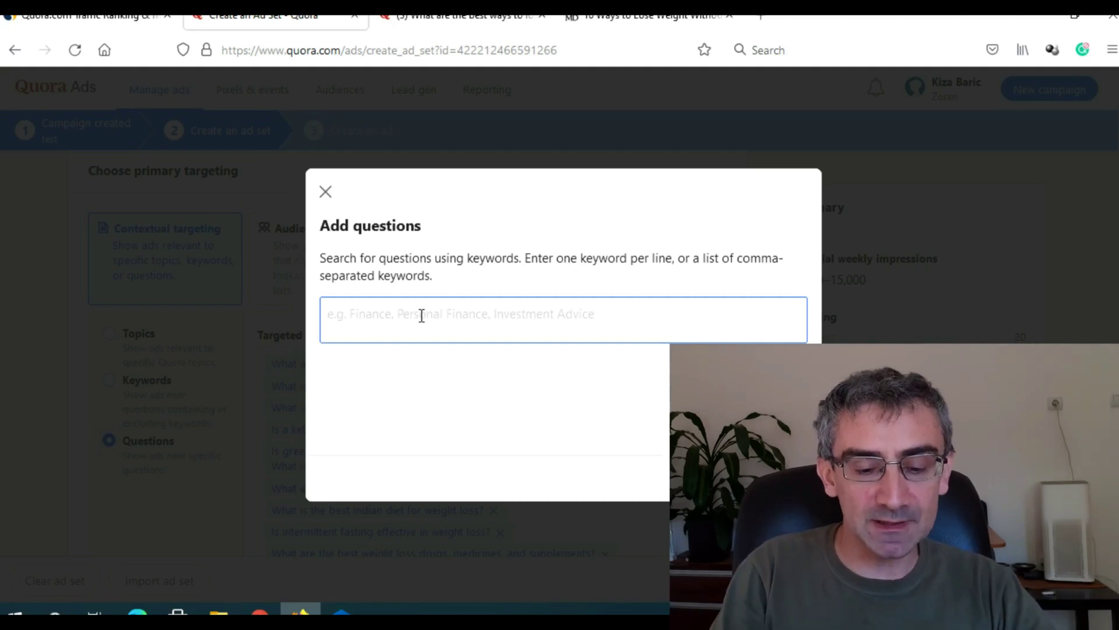
type("fitness")
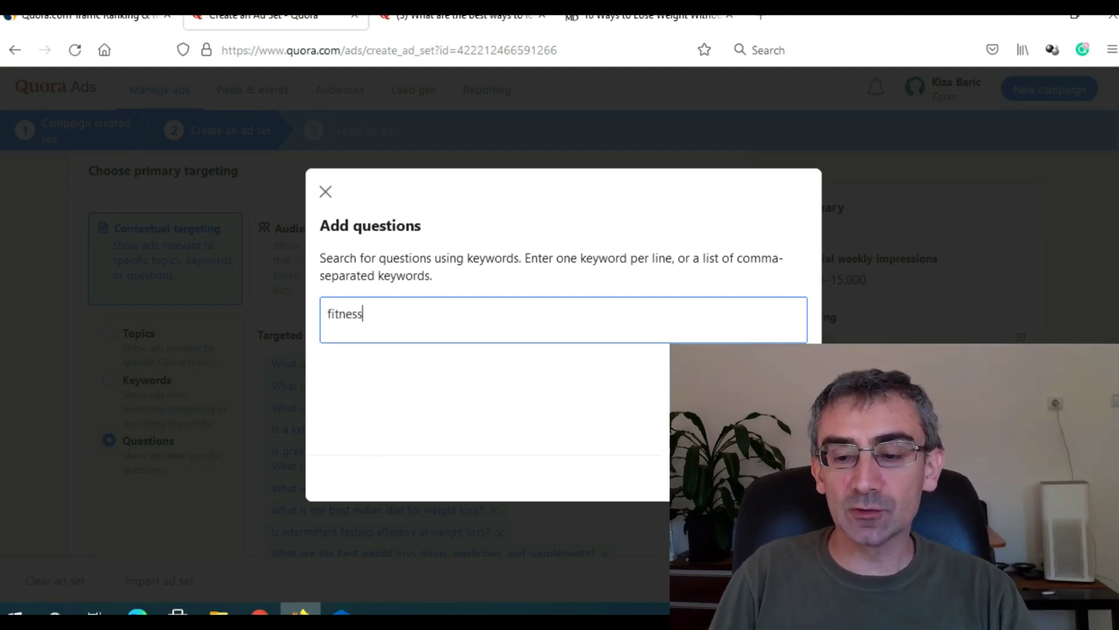
key("Return")
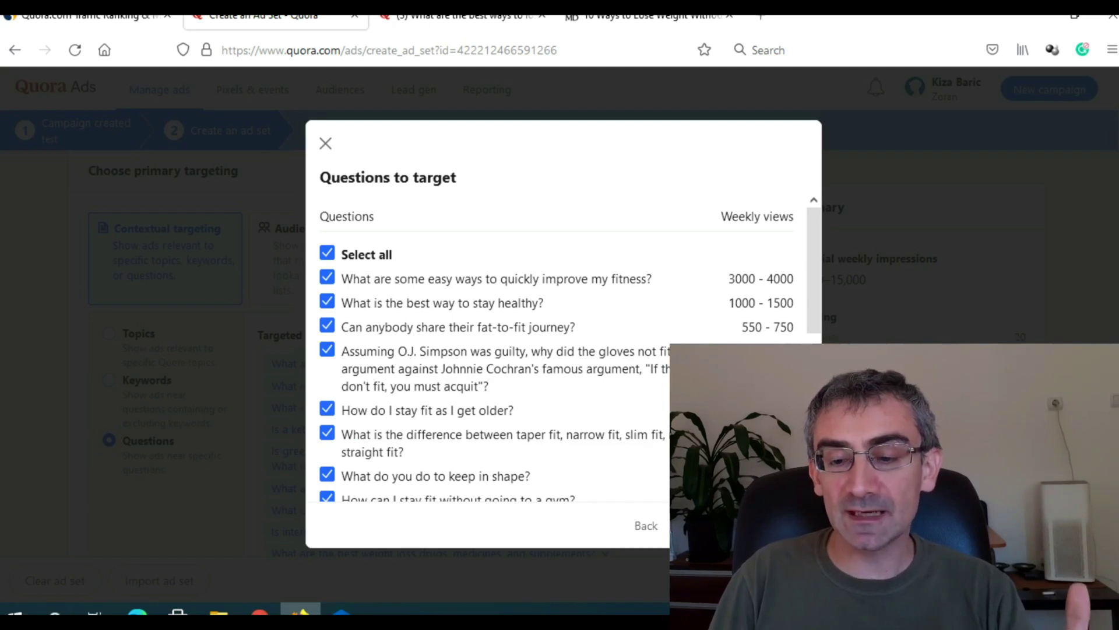
key("Return")
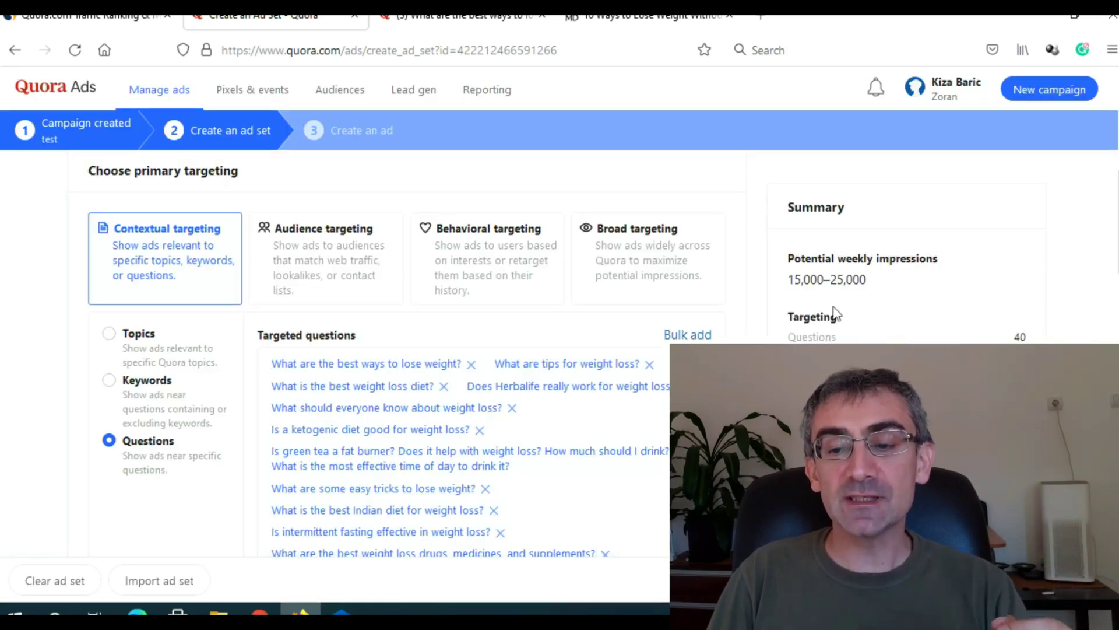
Highlight the potential weekly impressions in the summary and look through the extended list of targeted questions.
left_click_drag(788, 279, 864, 274)
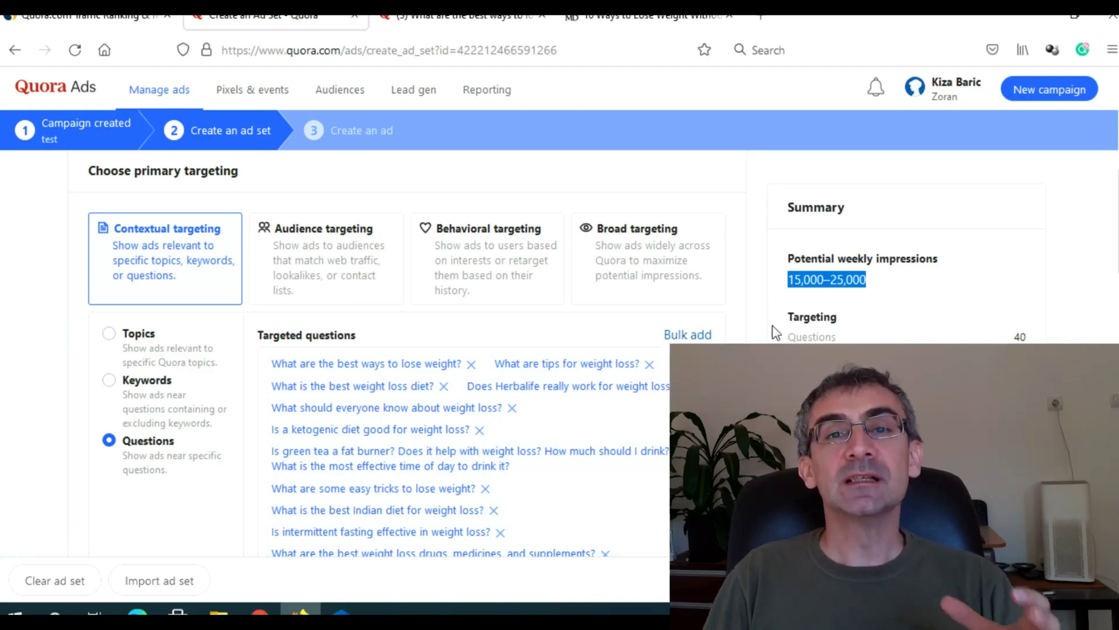
scroll(775, 333, "down", 9)
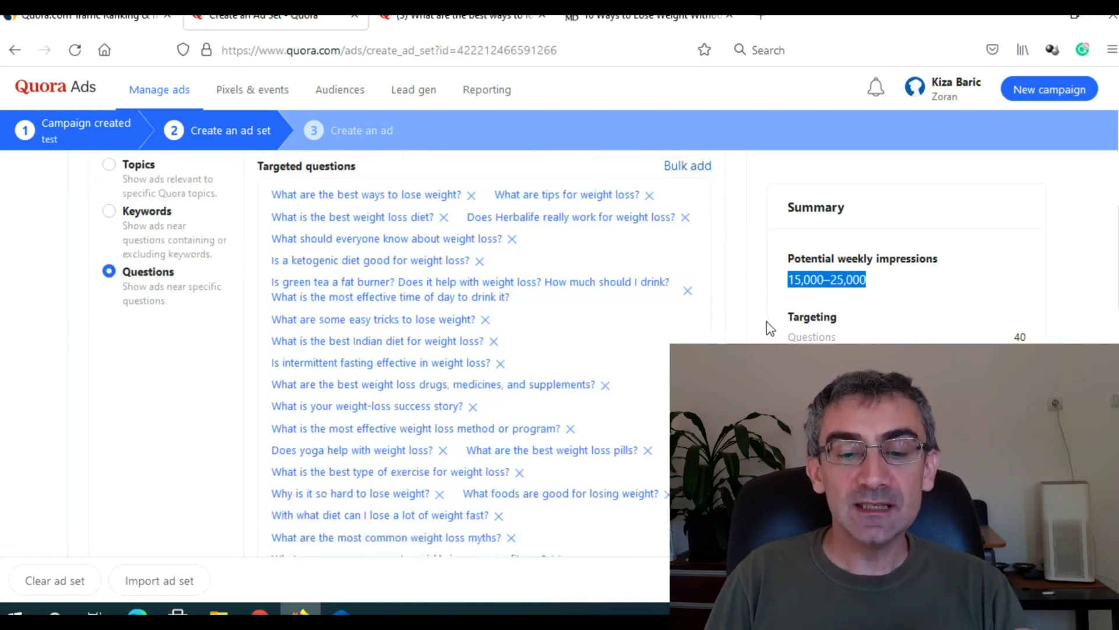
scroll(756, 341, "down", 3)
scroll(756, 340, "up", 7)
scroll(756, 341, "up", 3)
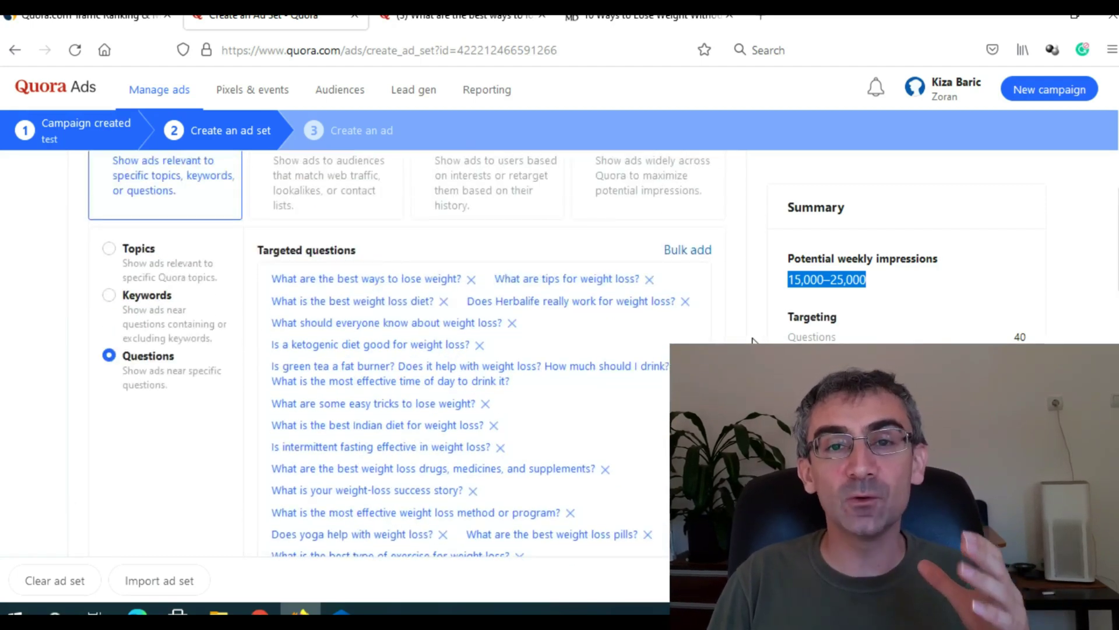
scroll(756, 340, "down", 1)
scroll(467, 350, "down", 2)
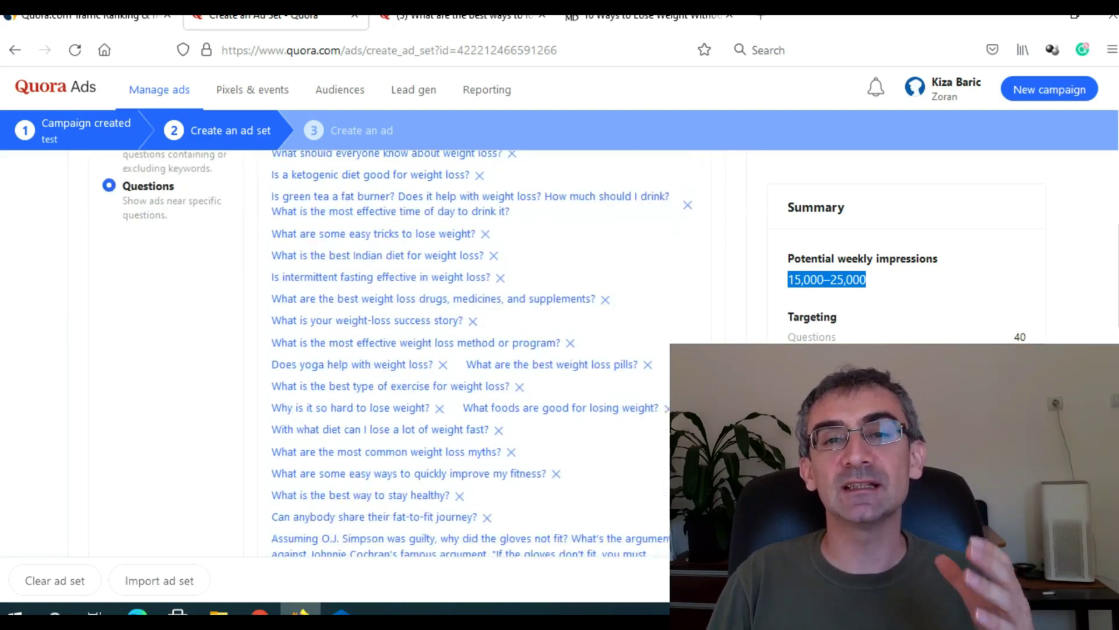